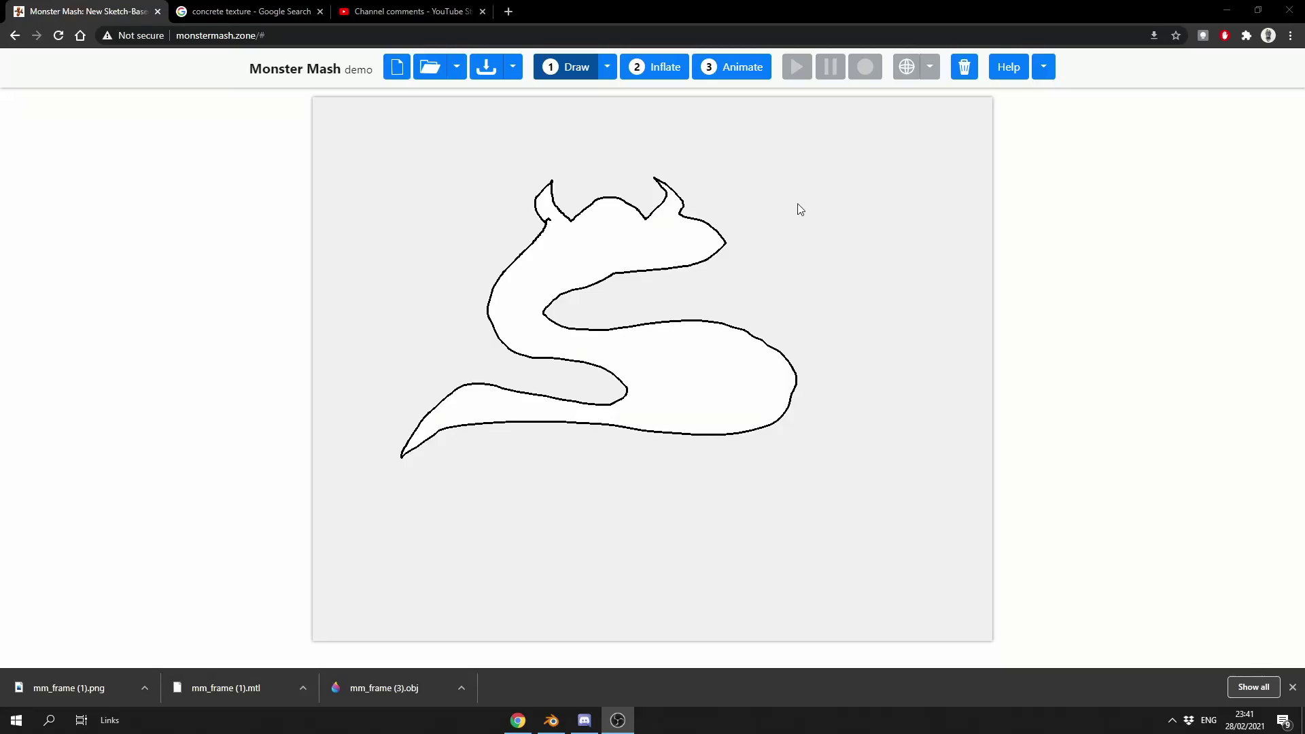
Inflate the horned snake sketch into a 3D model.
{"action": "left_click", "coordinate": [669, 68]}
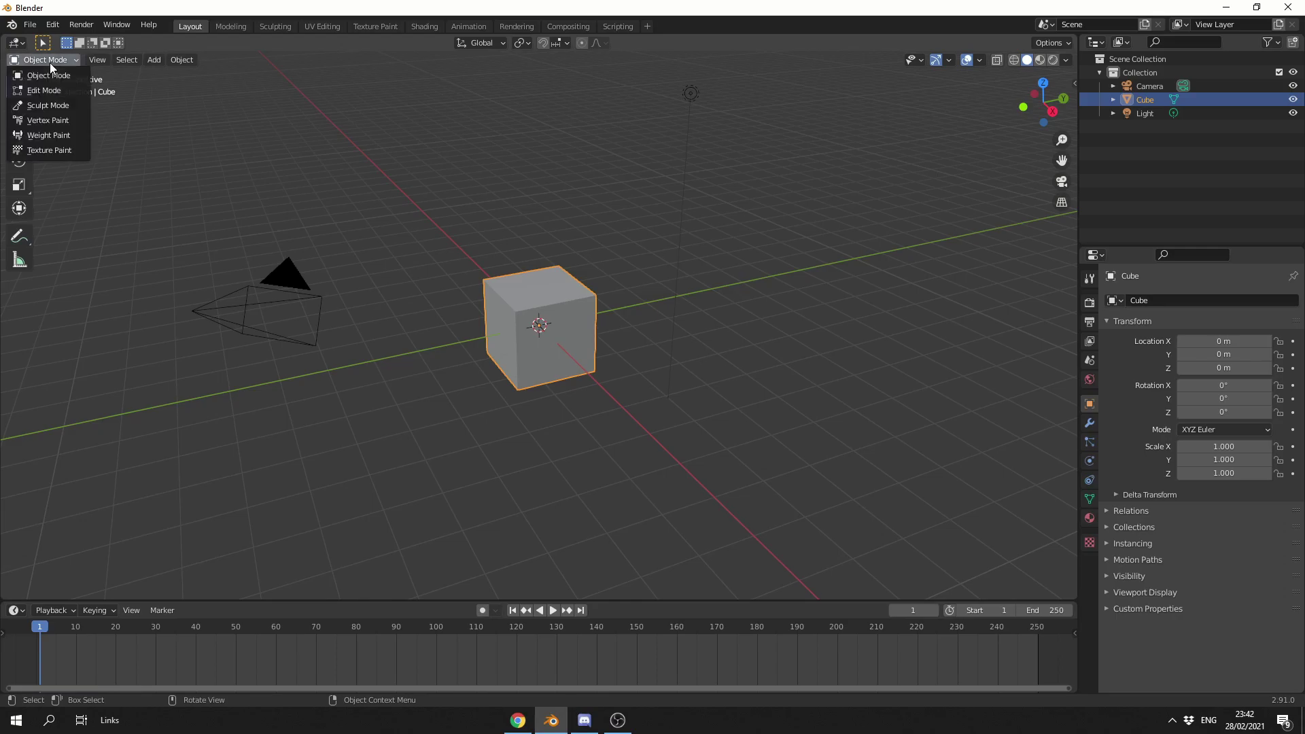
Switch the cube in Blender to Edit Mode and assign the shortcut Ctrl+Alt+P to the Bisect tool.
{"action": "left_click", "coordinate": [82, 76]}
{"action": "middle_click_drag", "start_coordinate": [350, 233], "coordinate": [393, 249]}
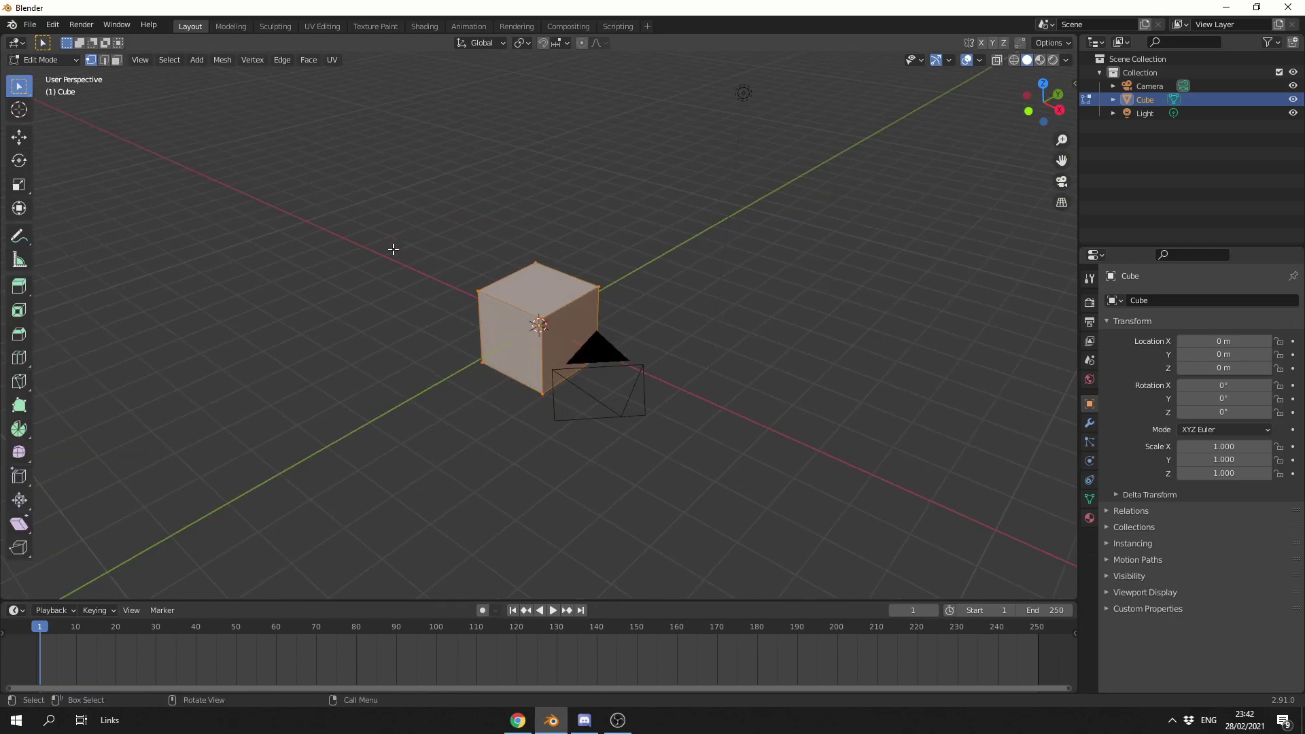
{"action": "left_click", "coordinate": [23, 381]}
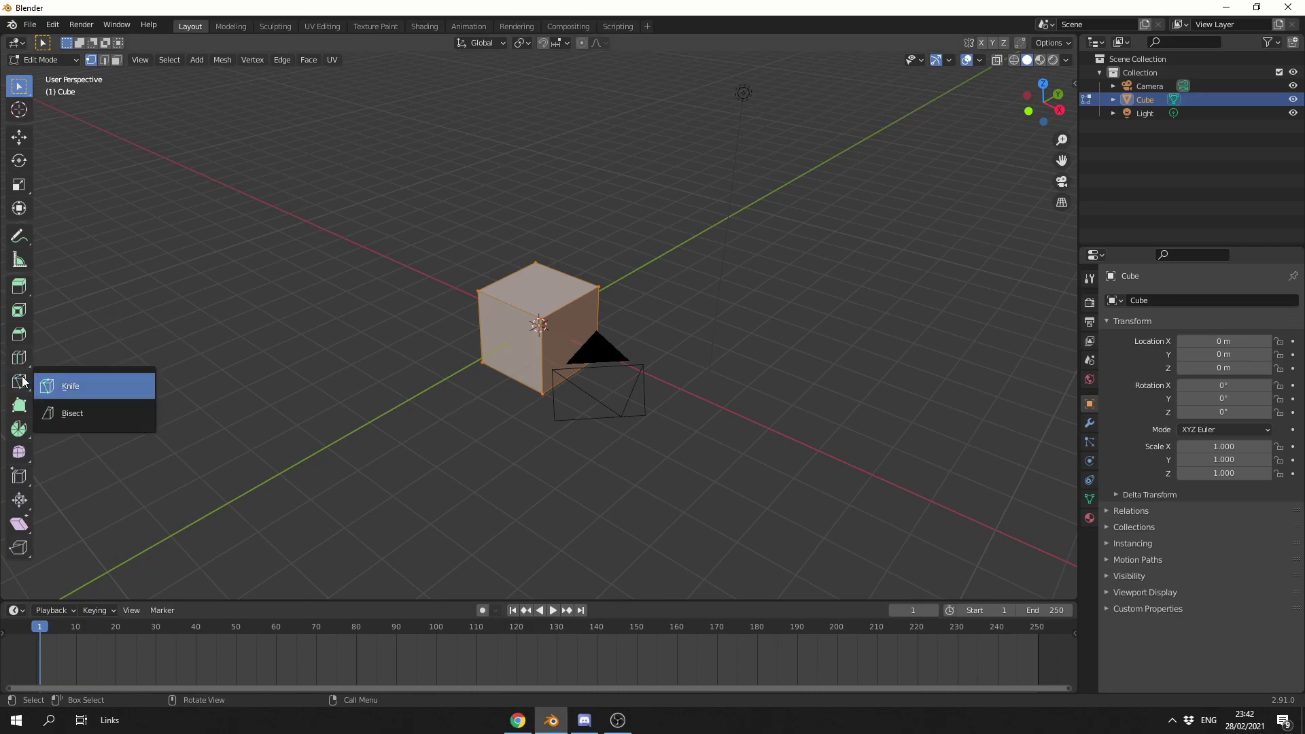
{"action": "right_click", "coordinate": [95, 416]}
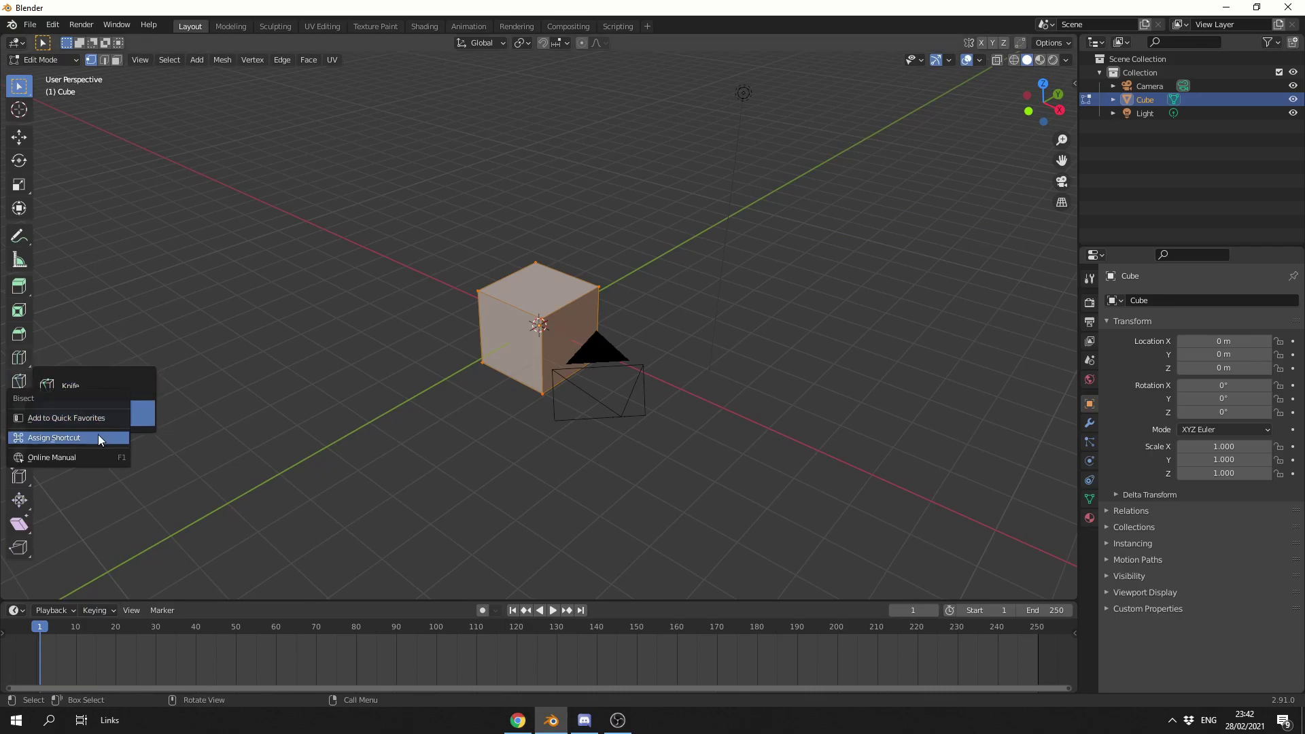
{"action": "left_click", "coordinate": [98, 437]}
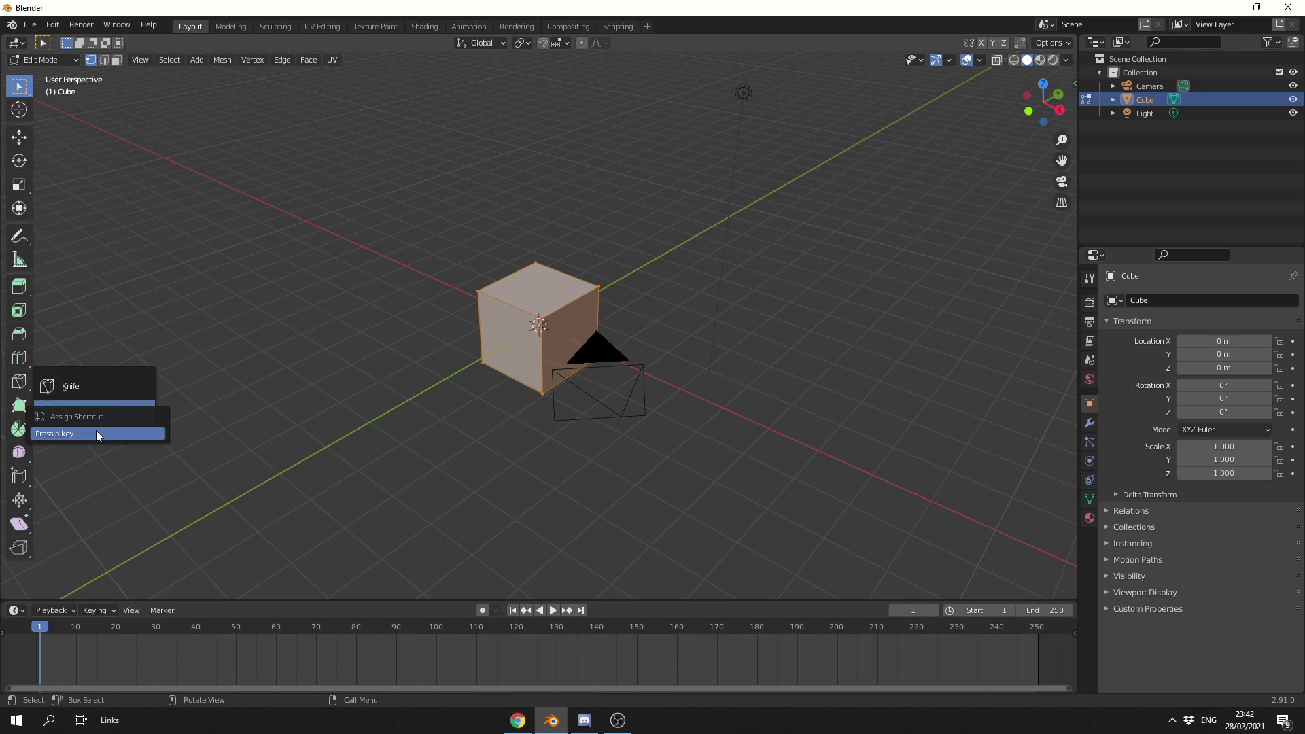
{"action": "key", "text": "ctrl+alt+p"}
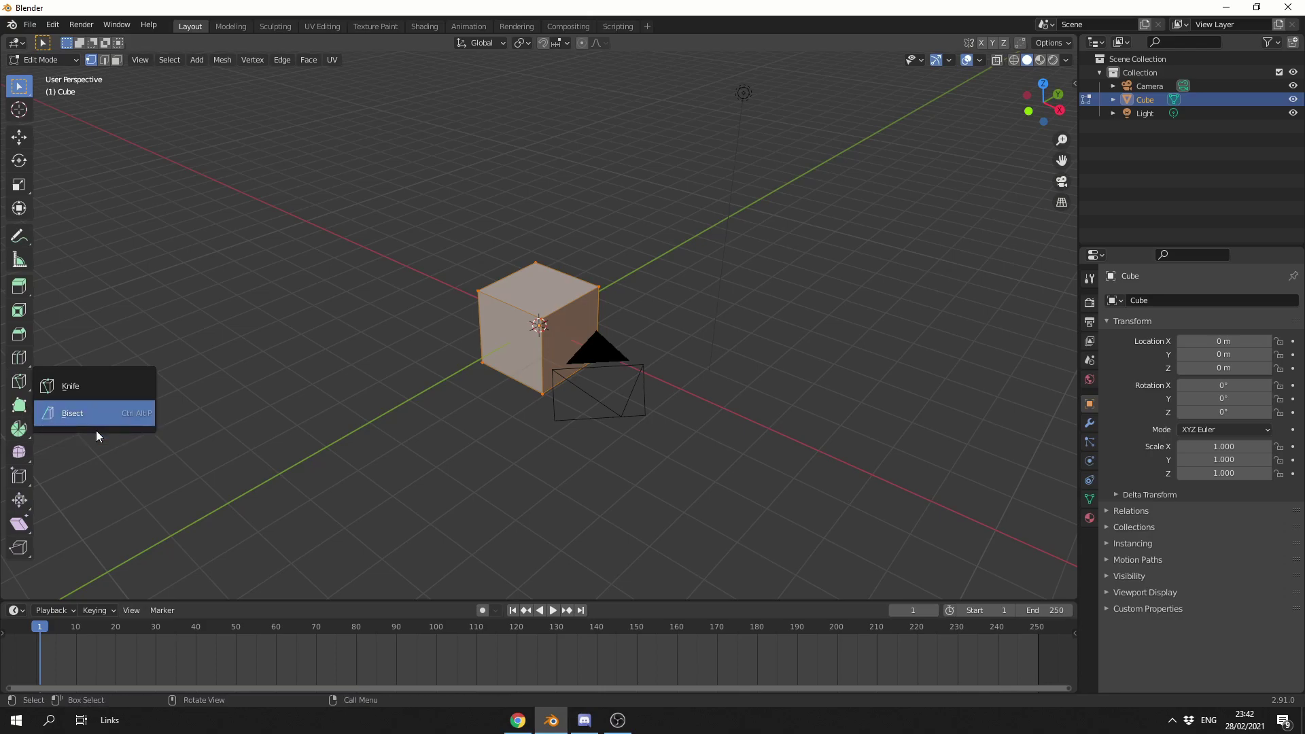
In face selection, bisect the cube diagonally with Fill and Clear Inner enabled, and shift the cutting plane to remove less of it.
{"action": "left_click", "coordinate": [117, 59]}
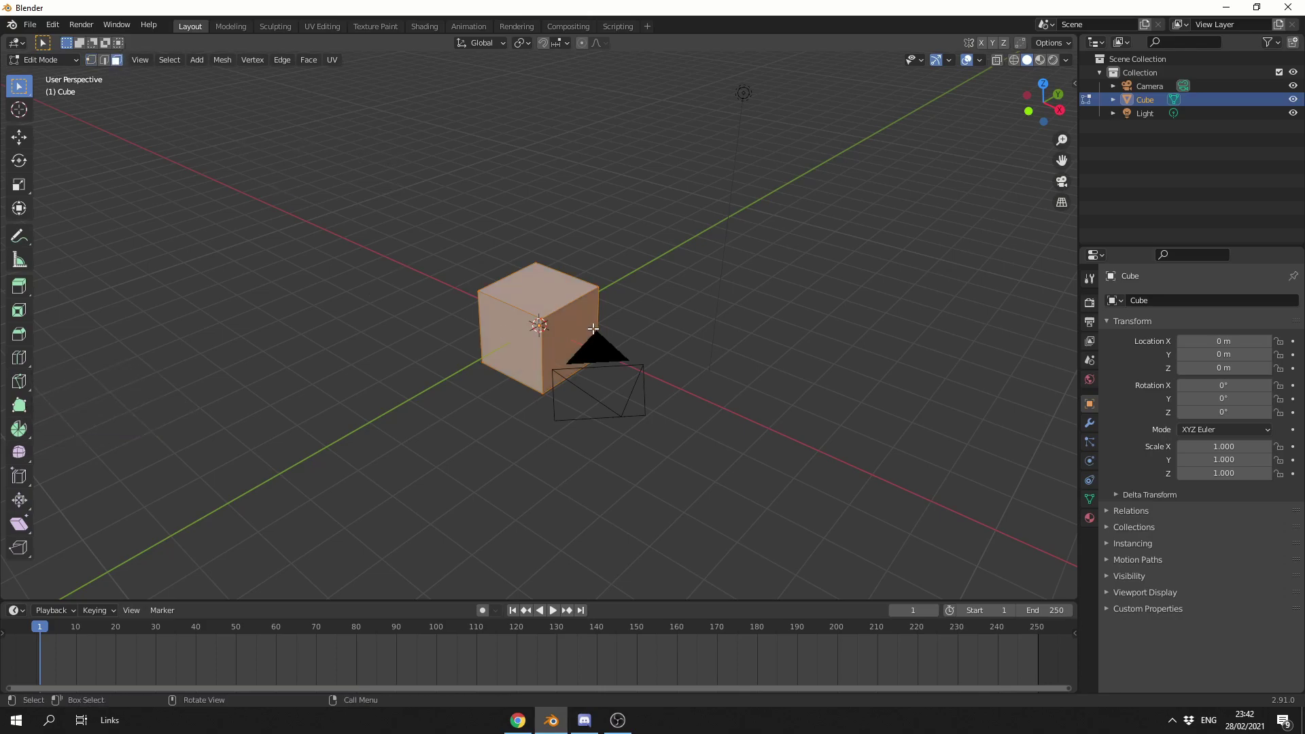
{"action": "key", "text": "ctrl+alt+p"}
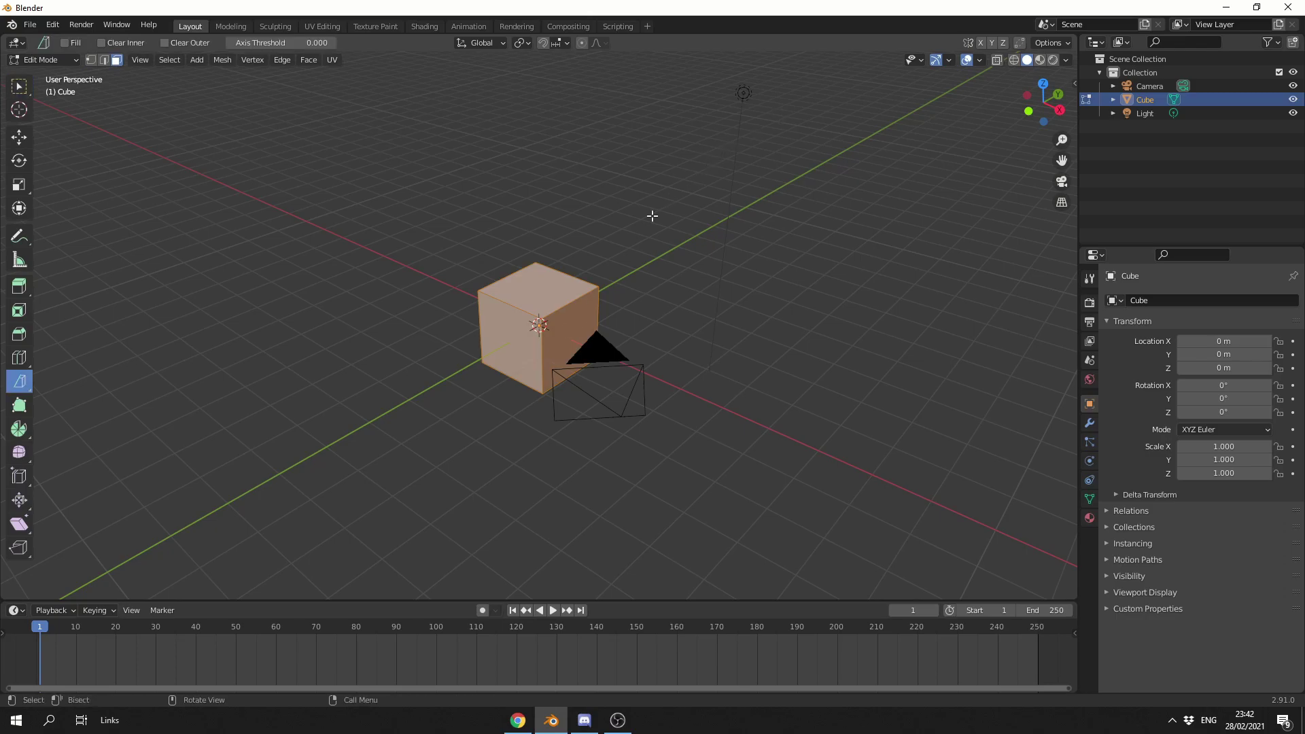
{"action": "left_click_drag", "start_coordinate": [597, 253], "coordinate": [469, 410]}
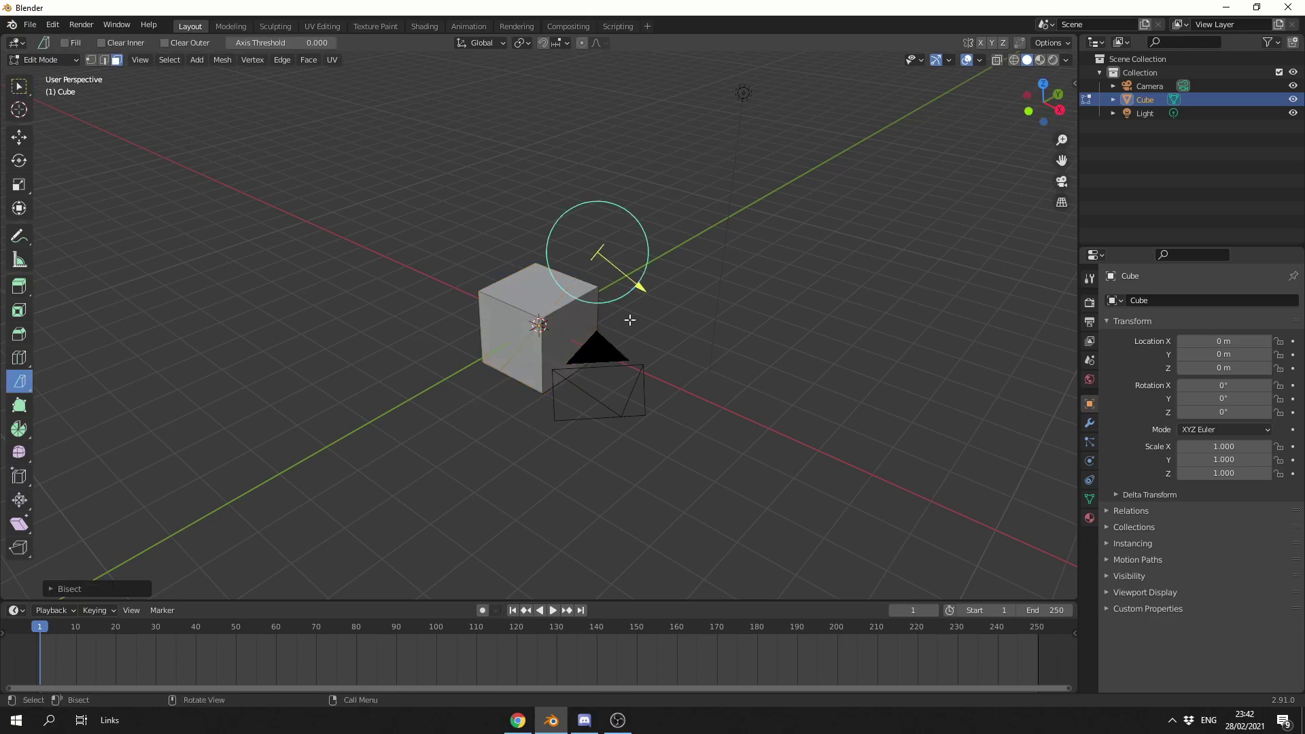
{"action": "left_click", "coordinate": [125, 591]}
{"action": "left_click", "coordinate": [124, 539]}
{"action": "left_click", "coordinate": [125, 555]}
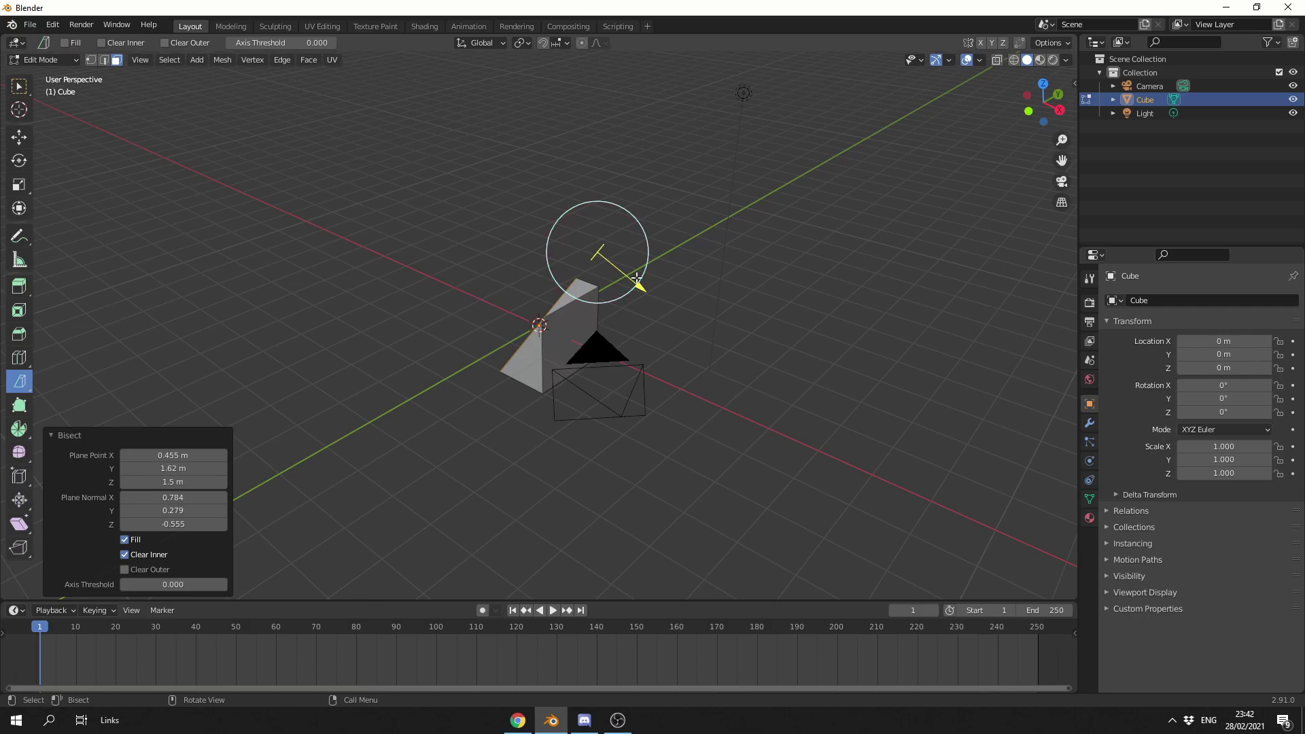
{"action": "left_click_drag", "start_coordinate": [636, 284], "coordinate": [615, 272]}
{"action": "middle_click_drag", "start_coordinate": [615, 272], "coordinate": [823, 335]}
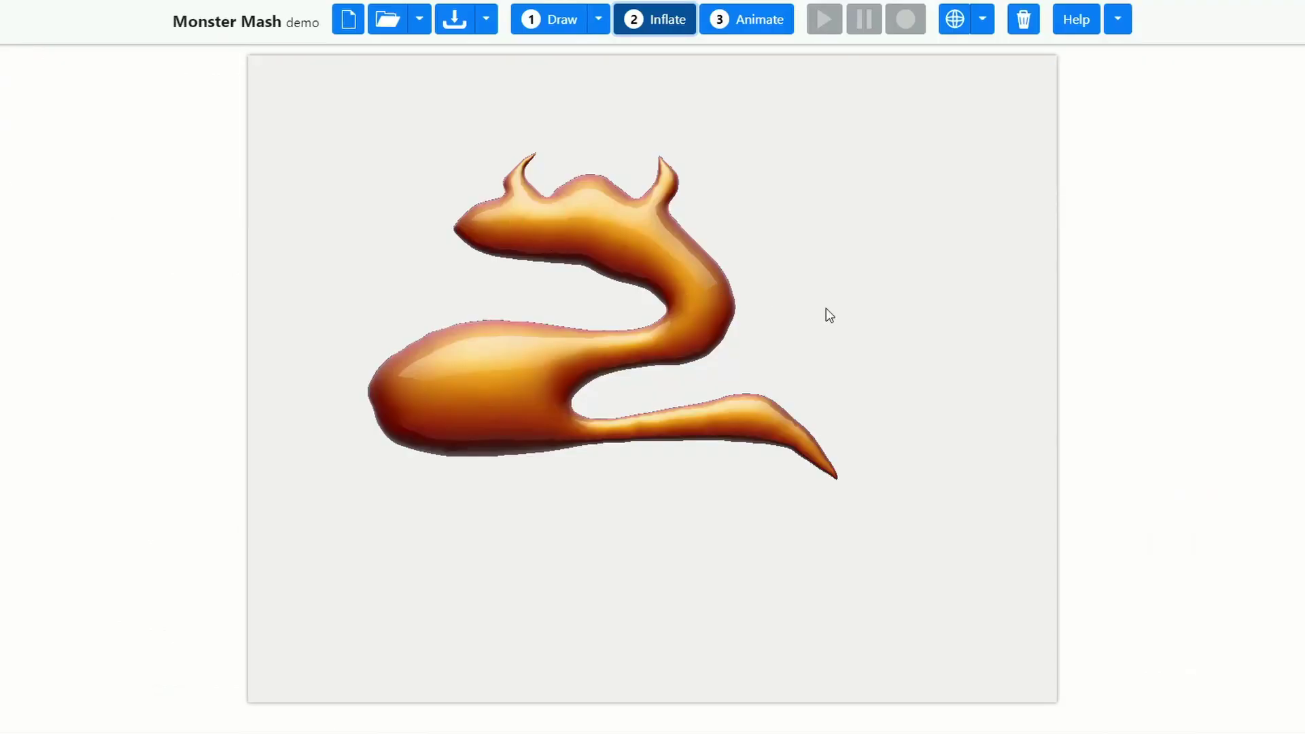
Inspect the inflated creature in Monster Mash from several sides and replace it with a new blank project.
{"action": "left_click_drag", "start_coordinate": [826, 309], "coordinate": [935, 345]}
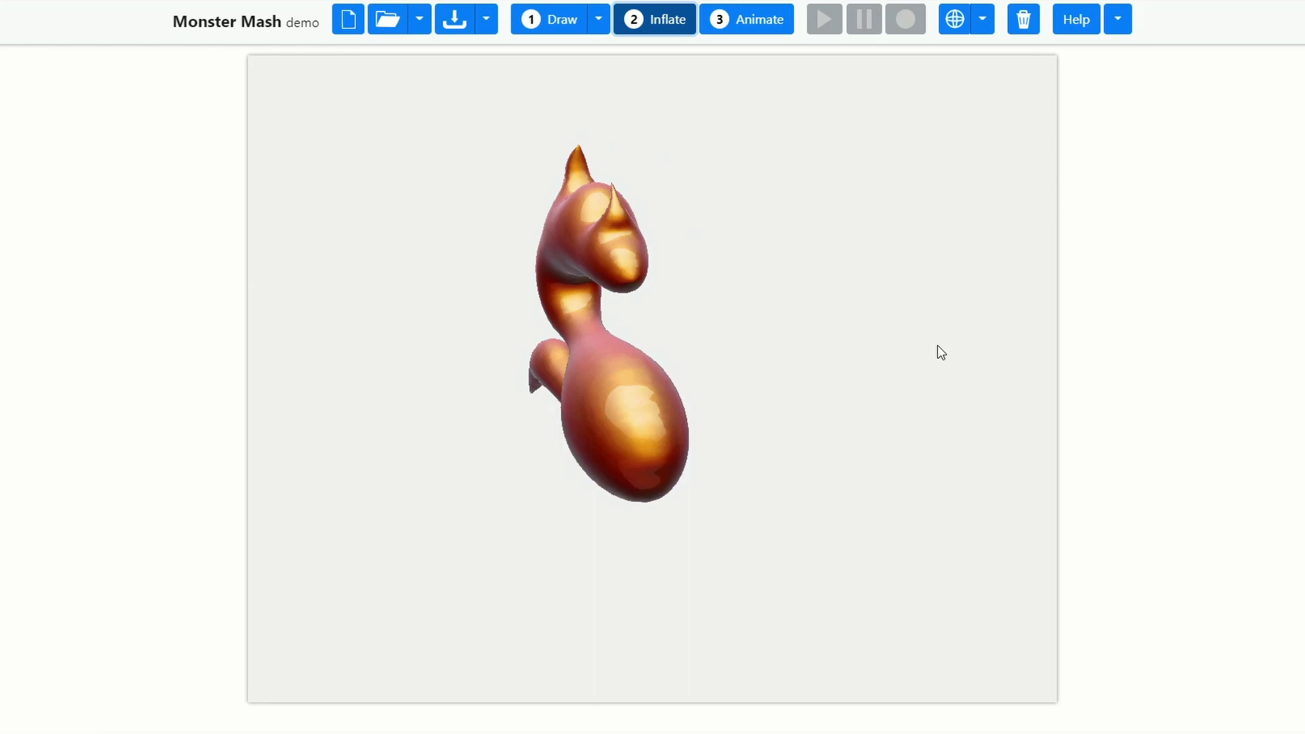
{"action": "left_click_drag", "start_coordinate": [941, 351], "coordinate": [824, 390]}
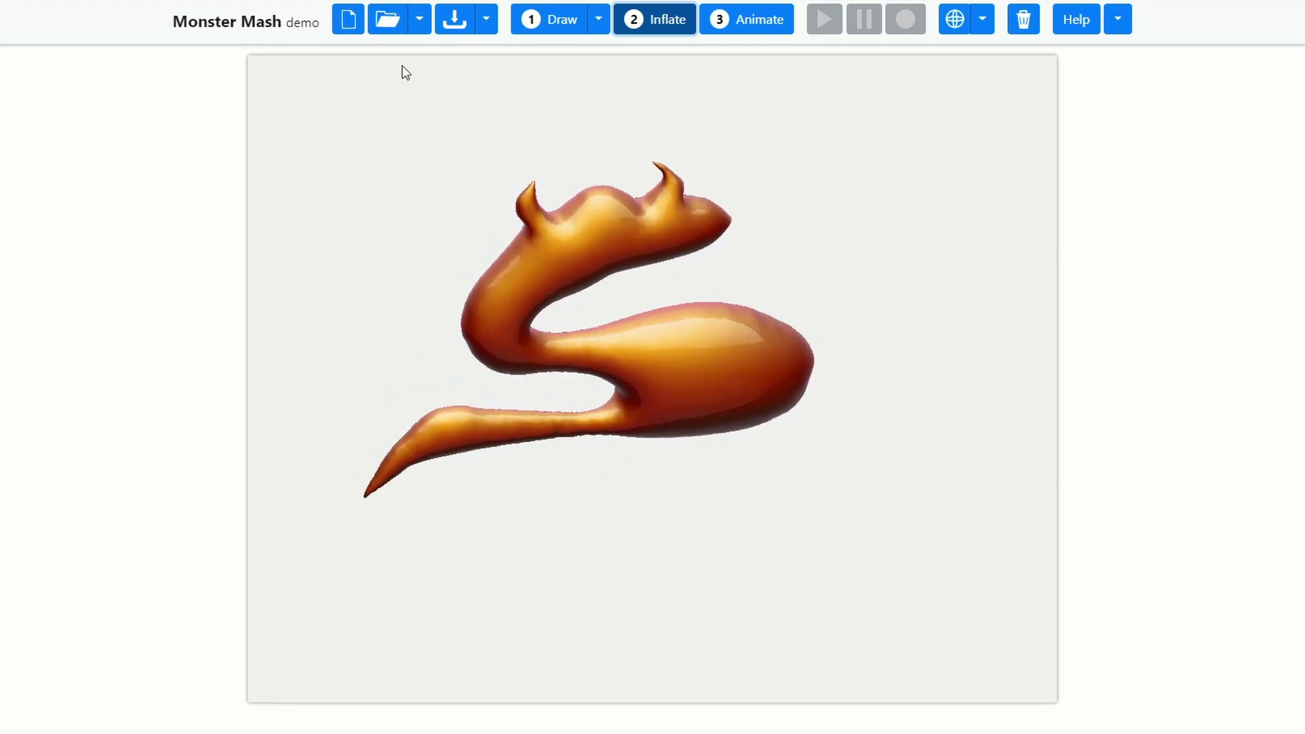
{"action": "left_click", "coordinate": [348, 24]}
{"action": "left_click", "coordinate": [726, 74]}
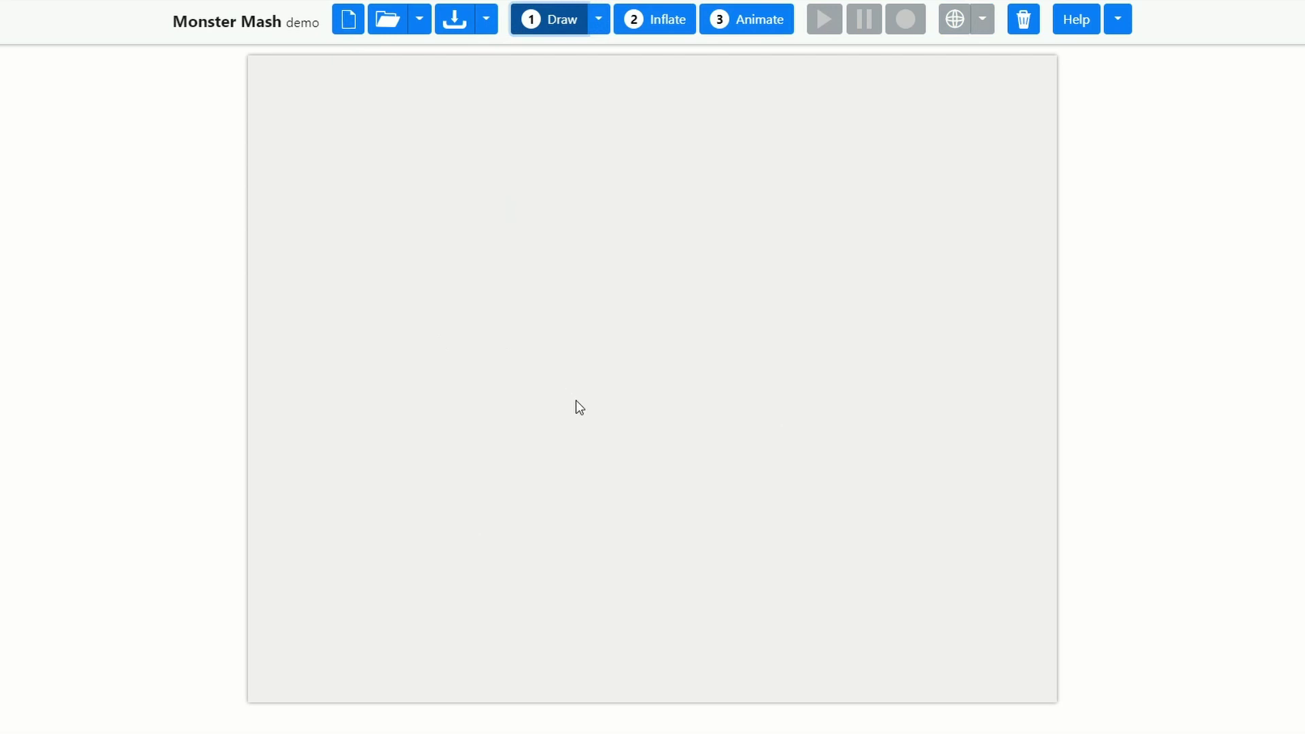
Import mm_frame.png as the template image for drawing.
{"action": "left_click", "coordinate": [419, 21]}
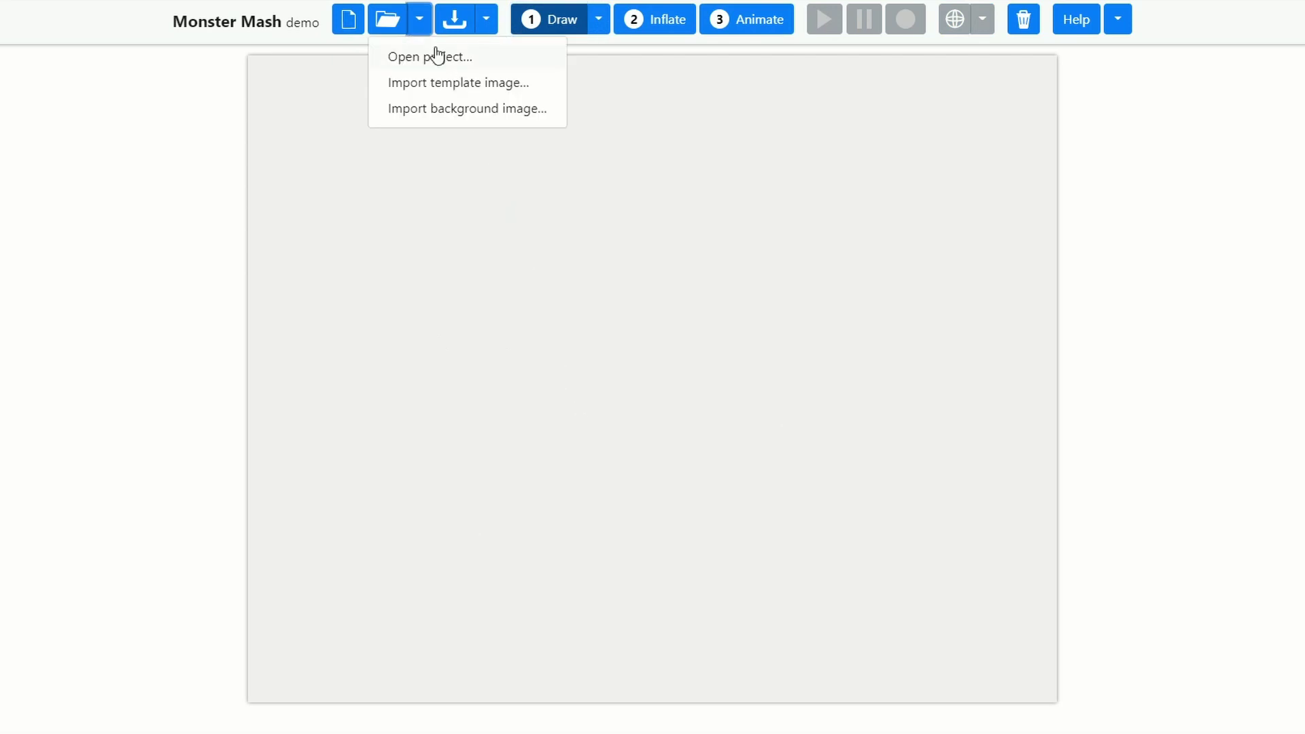
{"action": "left_click", "coordinate": [449, 83]}
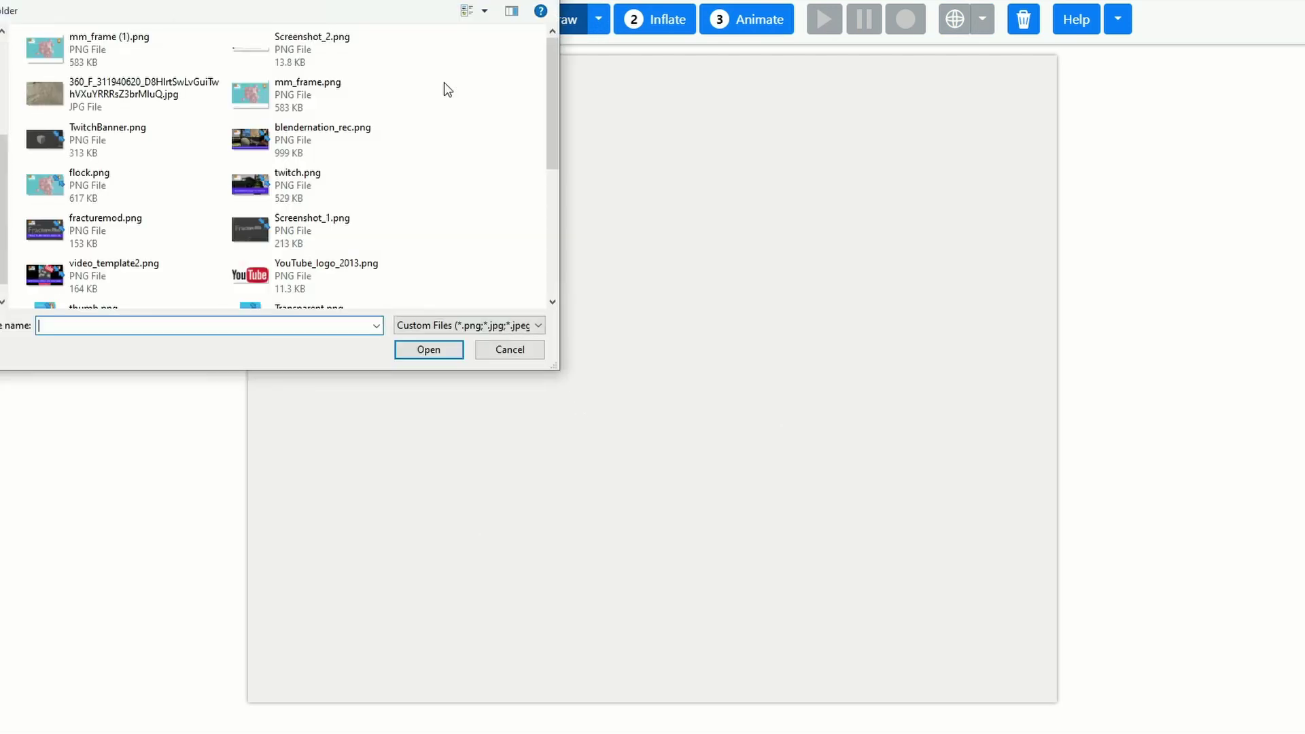
{"action": "double_click", "coordinate": [350, 105]}
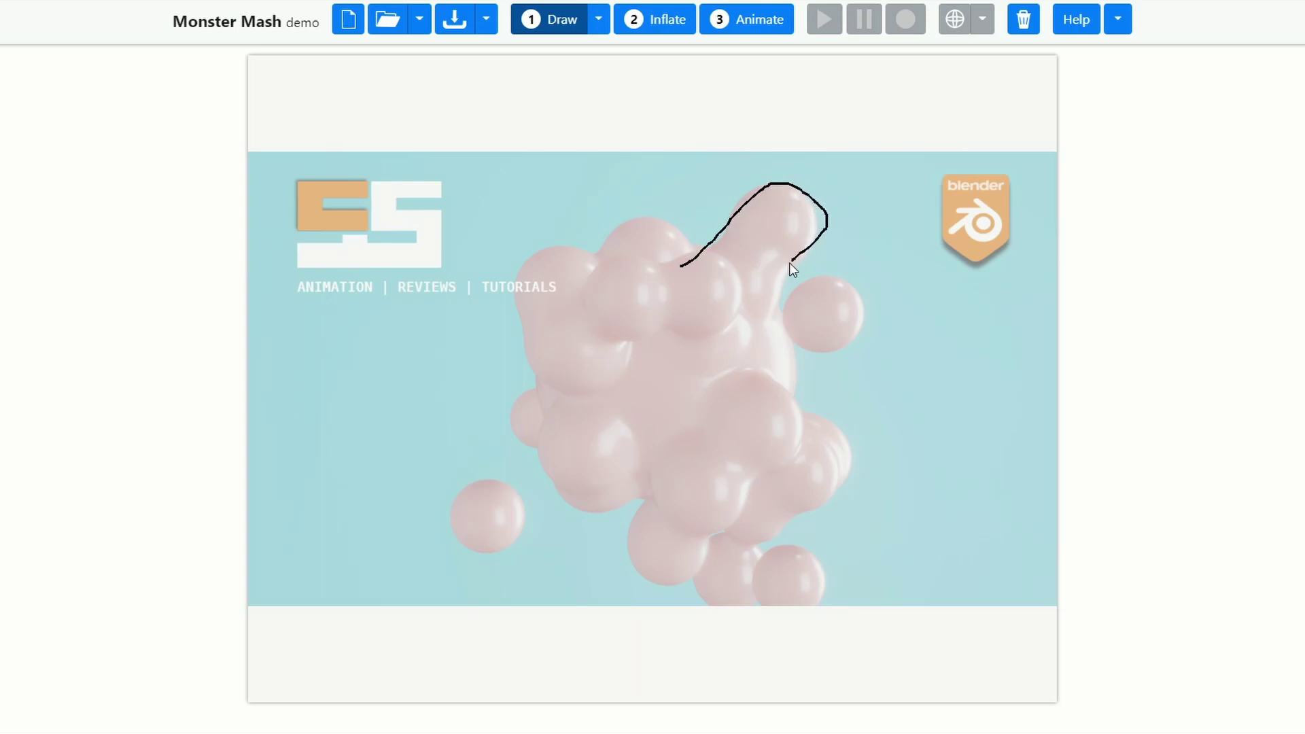
Trace a closed, lobed outline over the pink blob cluster of the template and inflate it into a 3D shape.
{"action": "mouse_move", "coordinate": [789, 262]}
{"action": "left_mouse_down"}
{"action": "mouse_move", "coordinate": [761, 311]}
{"action": "mouse_move", "coordinate": [796, 371]}
{"action": "mouse_move", "coordinate": [786, 395]}
{"action": "mouse_move", "coordinate": [811, 454]}
{"action": "mouse_move", "coordinate": [792, 475]}
{"action": "left_mouse_up"}
{"action": "mouse_move", "coordinate": [711, 454]}
{"action": "left_mouse_down"}
{"action": "mouse_move", "coordinate": [661, 487]}
{"action": "mouse_move", "coordinate": [612, 485]}
{"action": "mouse_move", "coordinate": [582, 463]}
{"action": "mouse_move", "coordinate": [603, 468]}
{"action": "mouse_move", "coordinate": [649, 440]}
{"action": "mouse_move", "coordinate": [623, 419]}
{"action": "mouse_move", "coordinate": [615, 359]}
{"action": "left_mouse_up"}
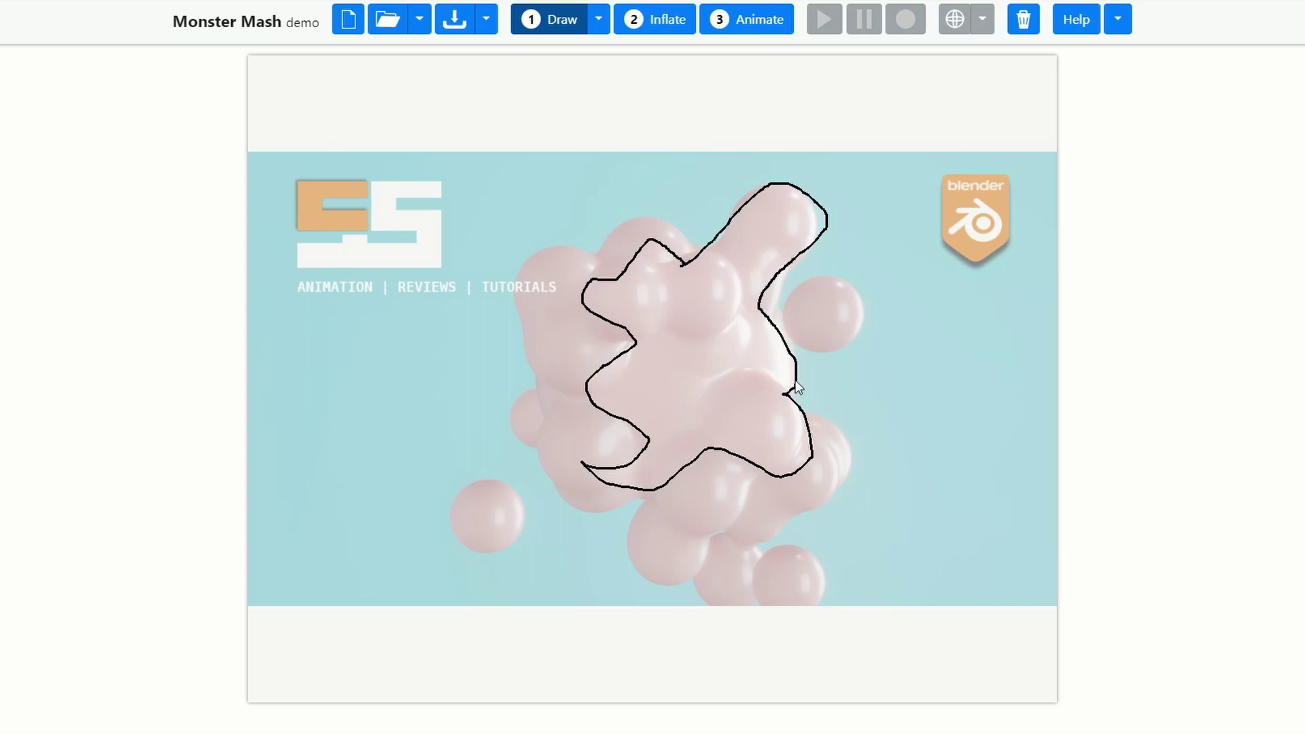
{"action": "left_click", "coordinate": [682, 22]}
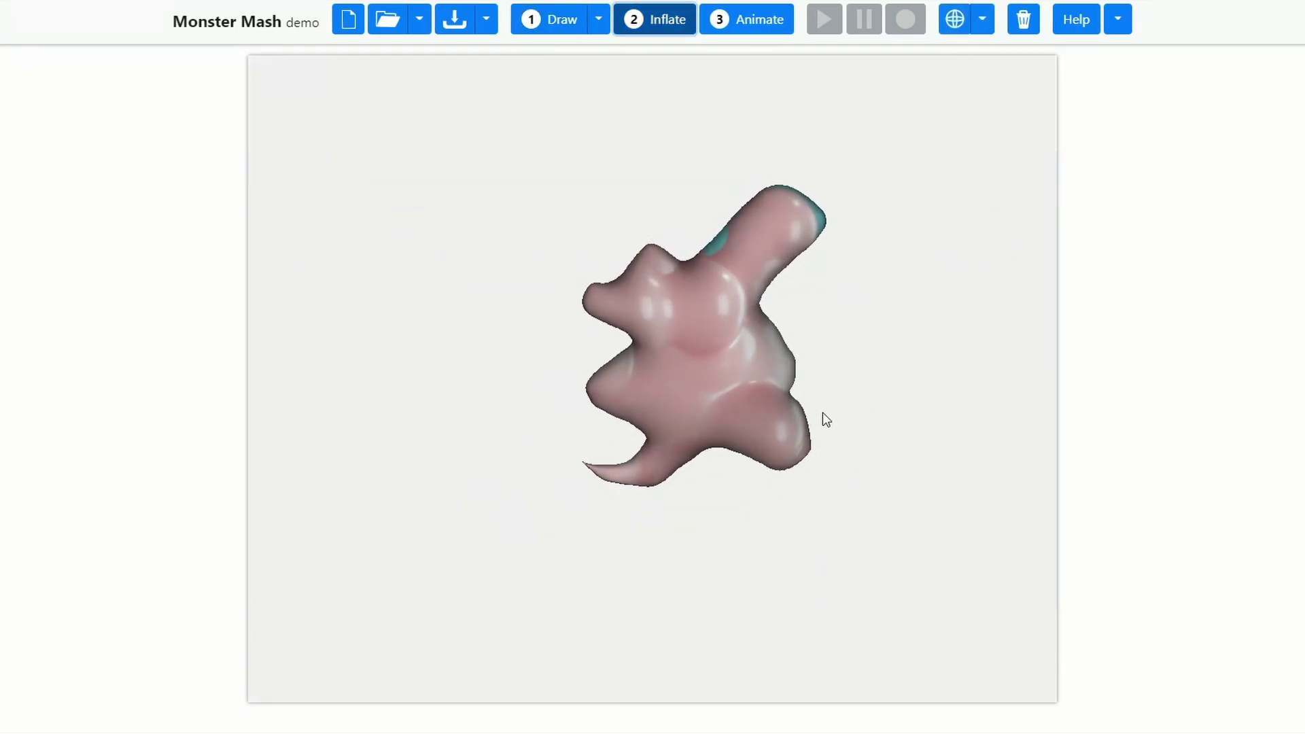
{"action": "left_click_drag", "start_coordinate": [824, 415], "coordinate": [704, 367]}
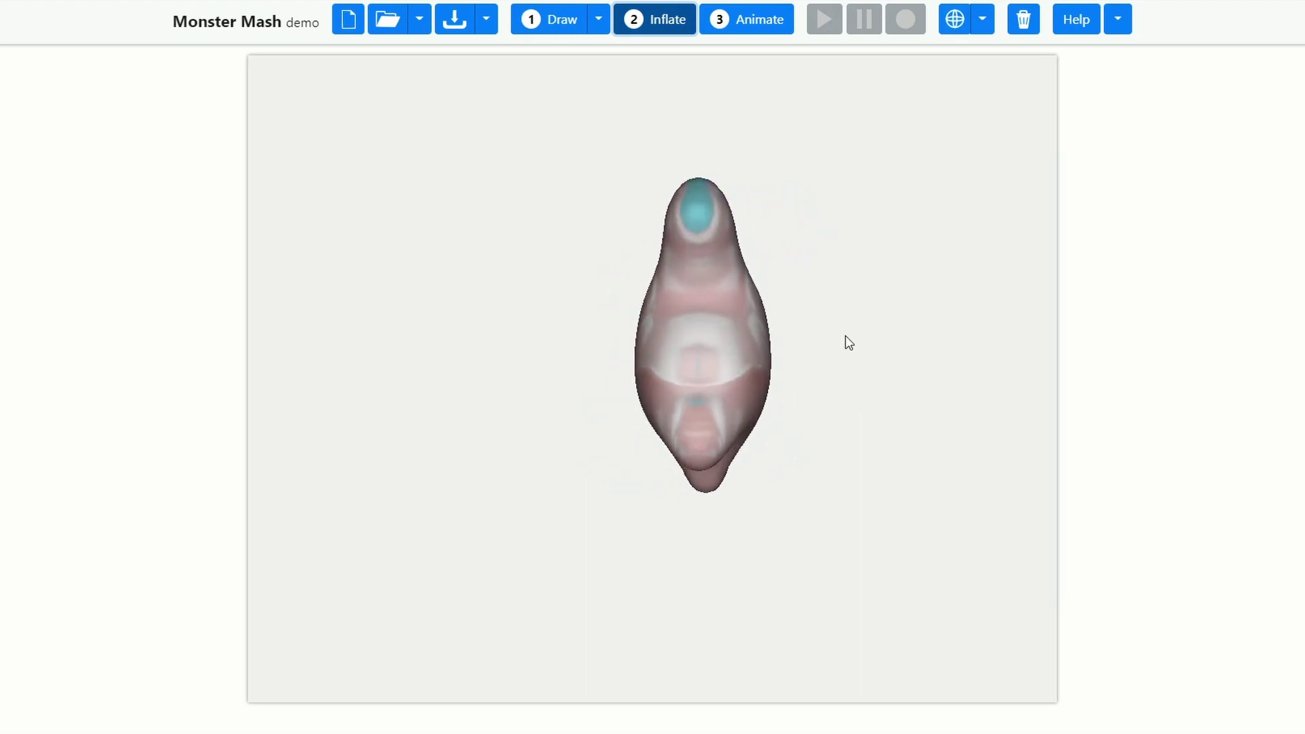
{"action": "left_click_drag", "start_coordinate": [845, 340], "coordinate": [992, 338]}
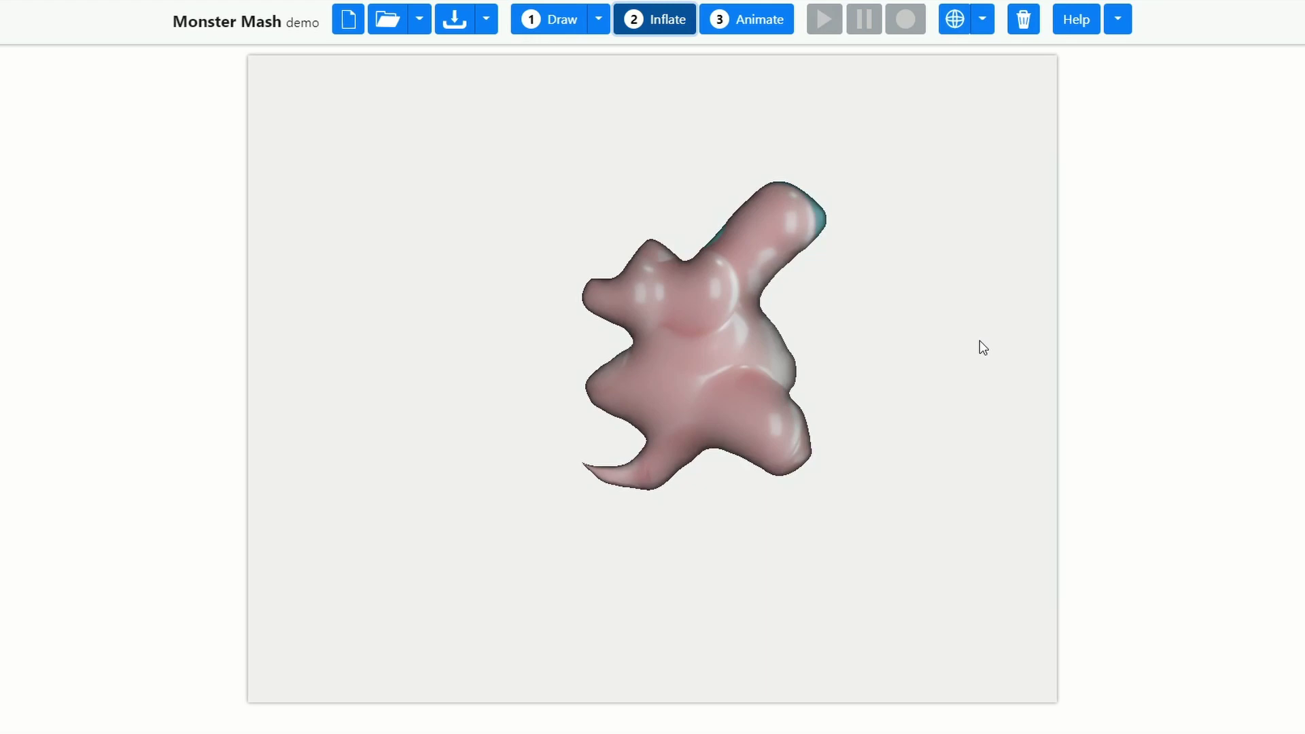
Enter animation mode and place four control pins: upper arm, two side lobes and lower leg of the blob figure.
{"action": "left_click", "coordinate": [765, 21]}
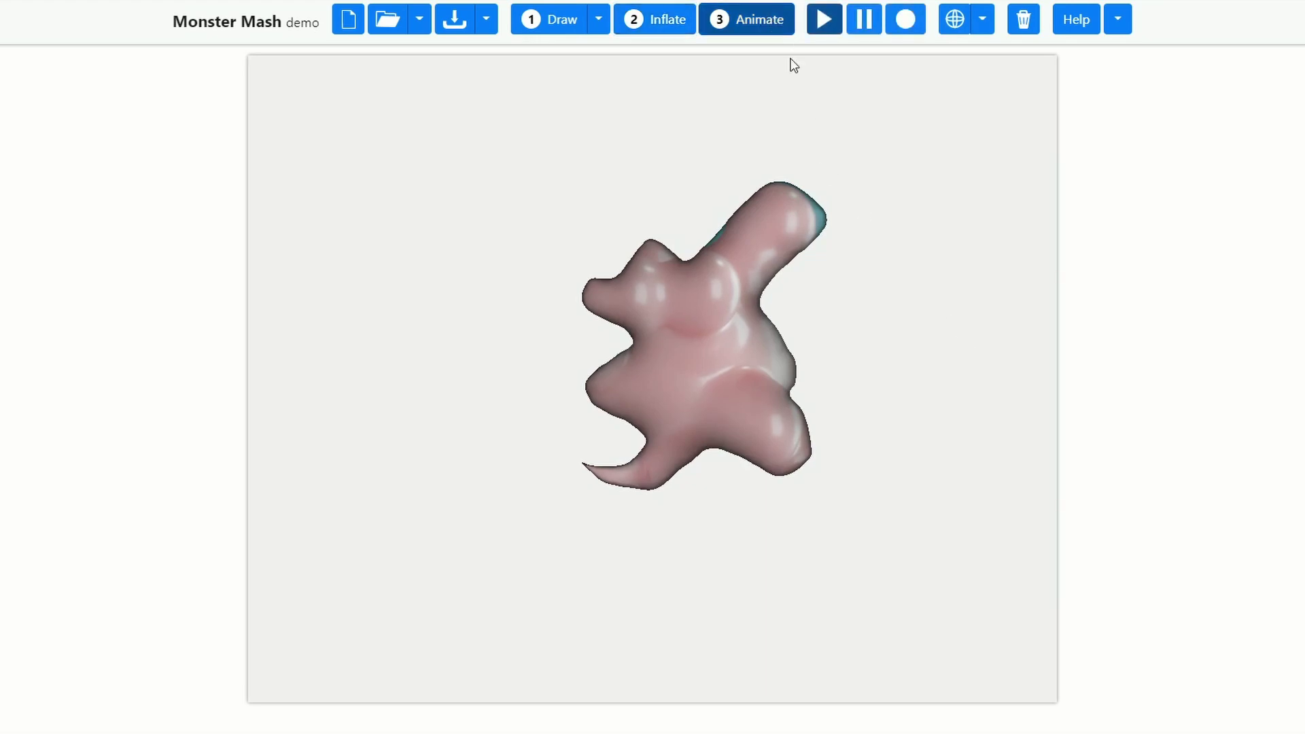
{"action": "left_click", "coordinate": [781, 232]}
{"action": "left_click", "coordinate": [630, 294]}
{"action": "left_click", "coordinate": [645, 386]}
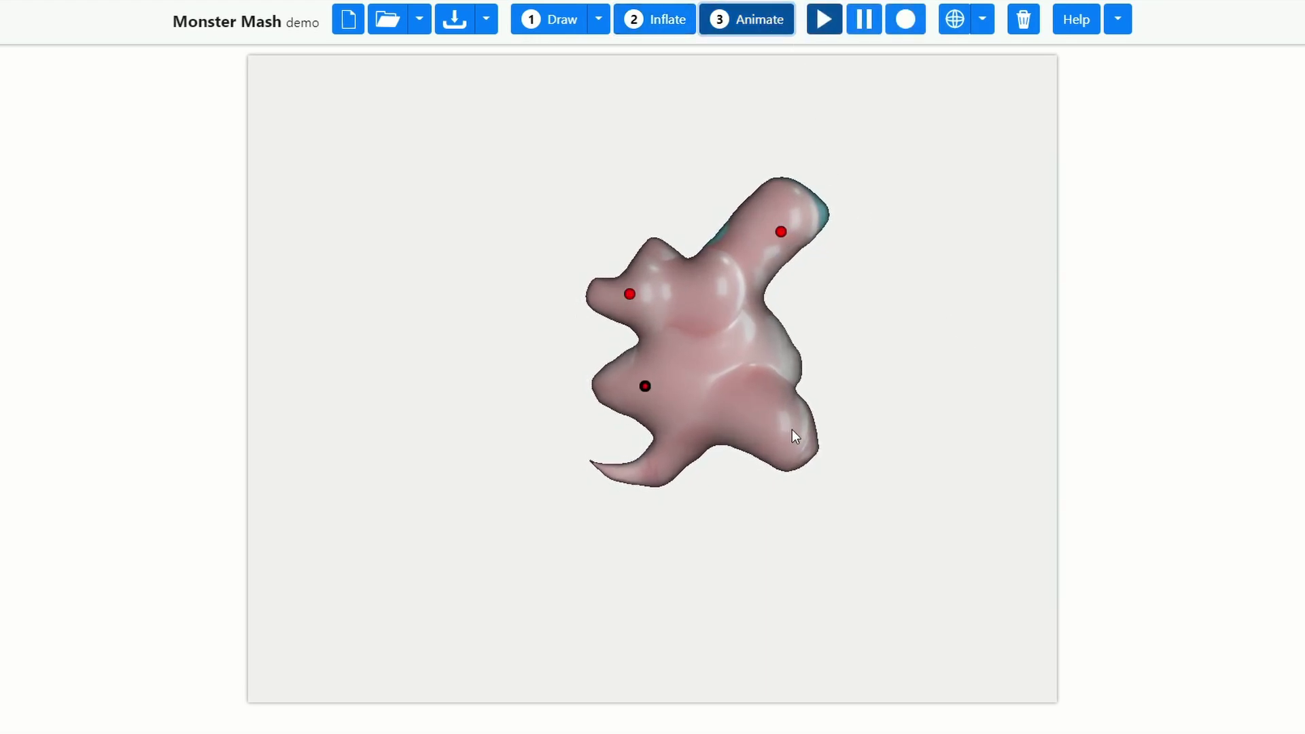
{"action": "left_click", "coordinate": [792, 429]}
Record an animation that moves the upper arm's control pin outward and back, and pause the playback.
{"action": "left_click", "coordinate": [905, 19]}
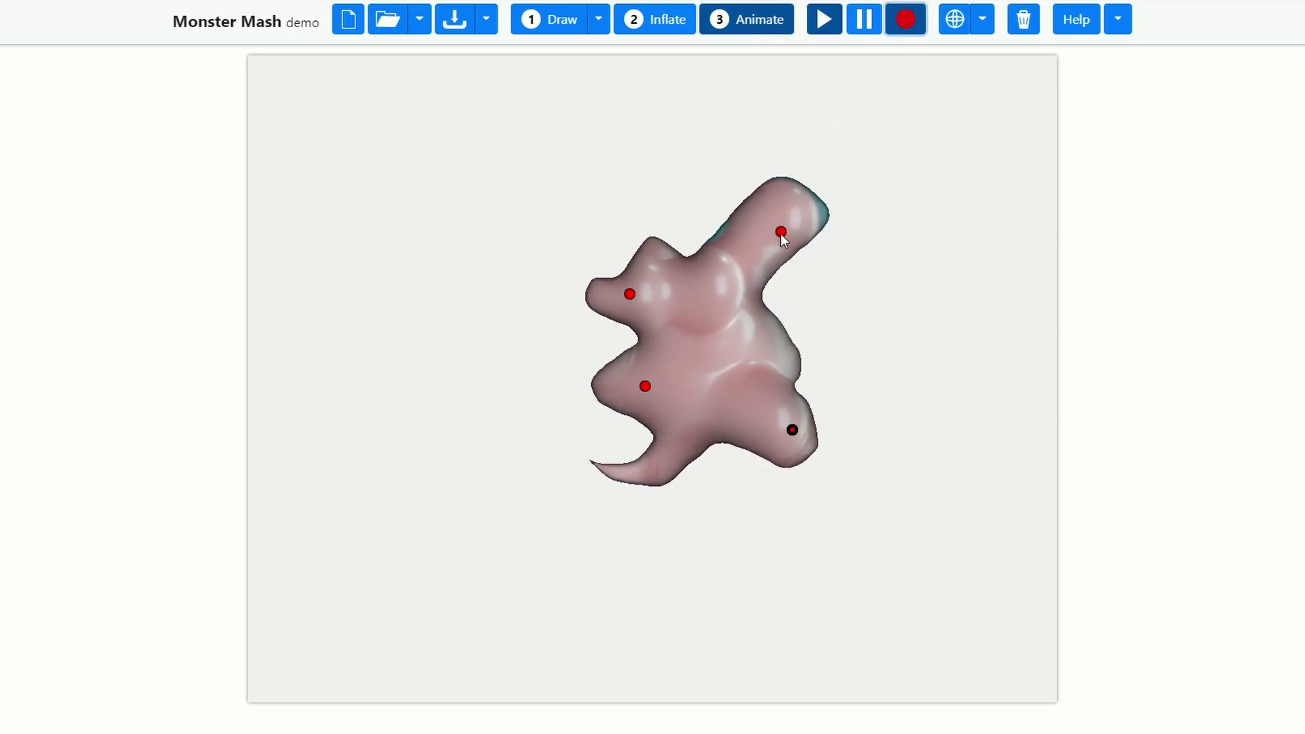
{"action": "left_click_drag", "start_coordinate": [781, 232], "coordinate": [877, 197]}
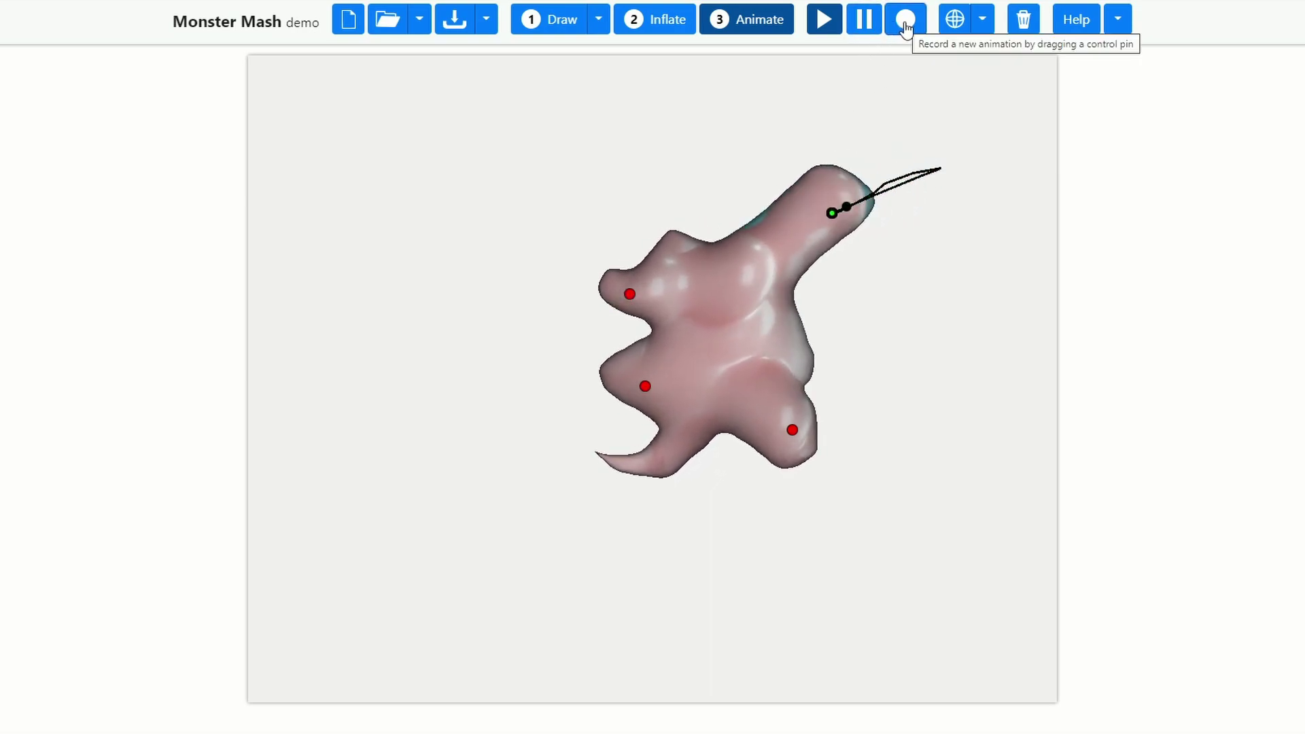
{"action": "left_click", "coordinate": [864, 27]}
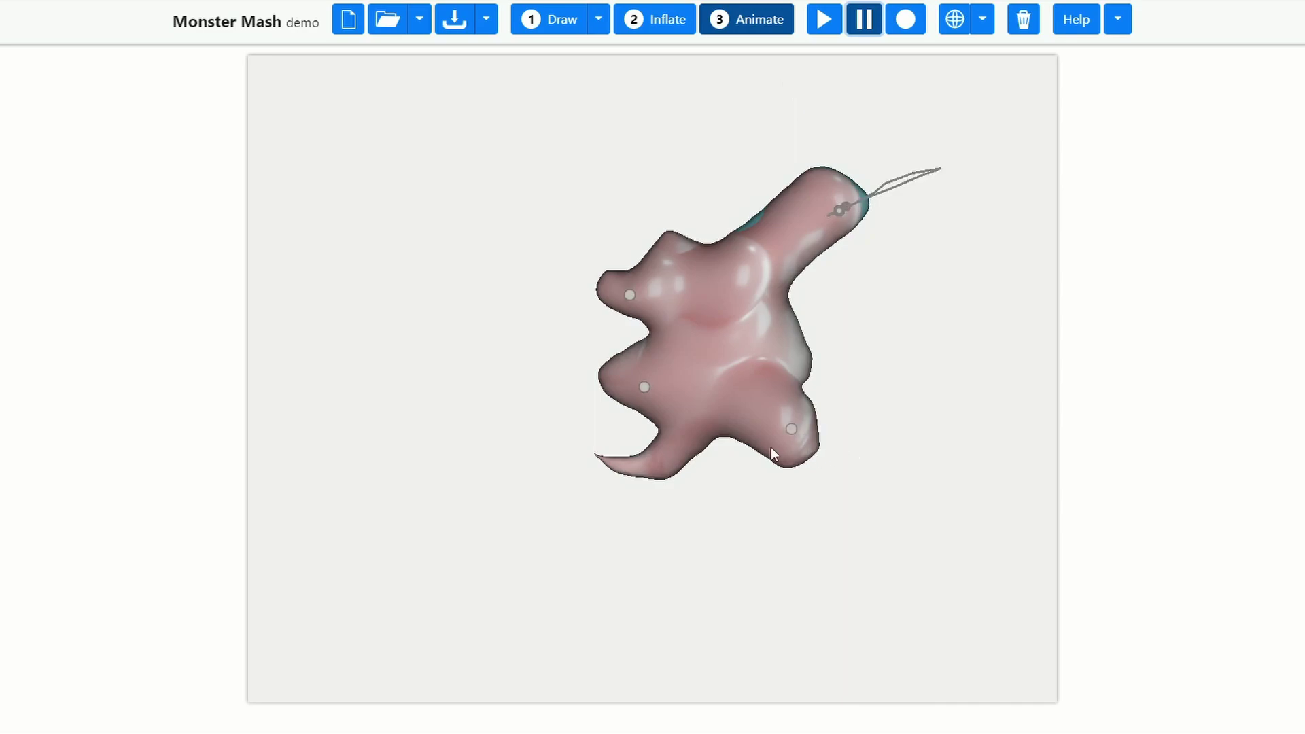
Export the current animation frame as dude.obj with its mm_frame (2).mtl and mm_frame (2).png files on the Desktop.
{"action": "left_click", "coordinate": [486, 19]}
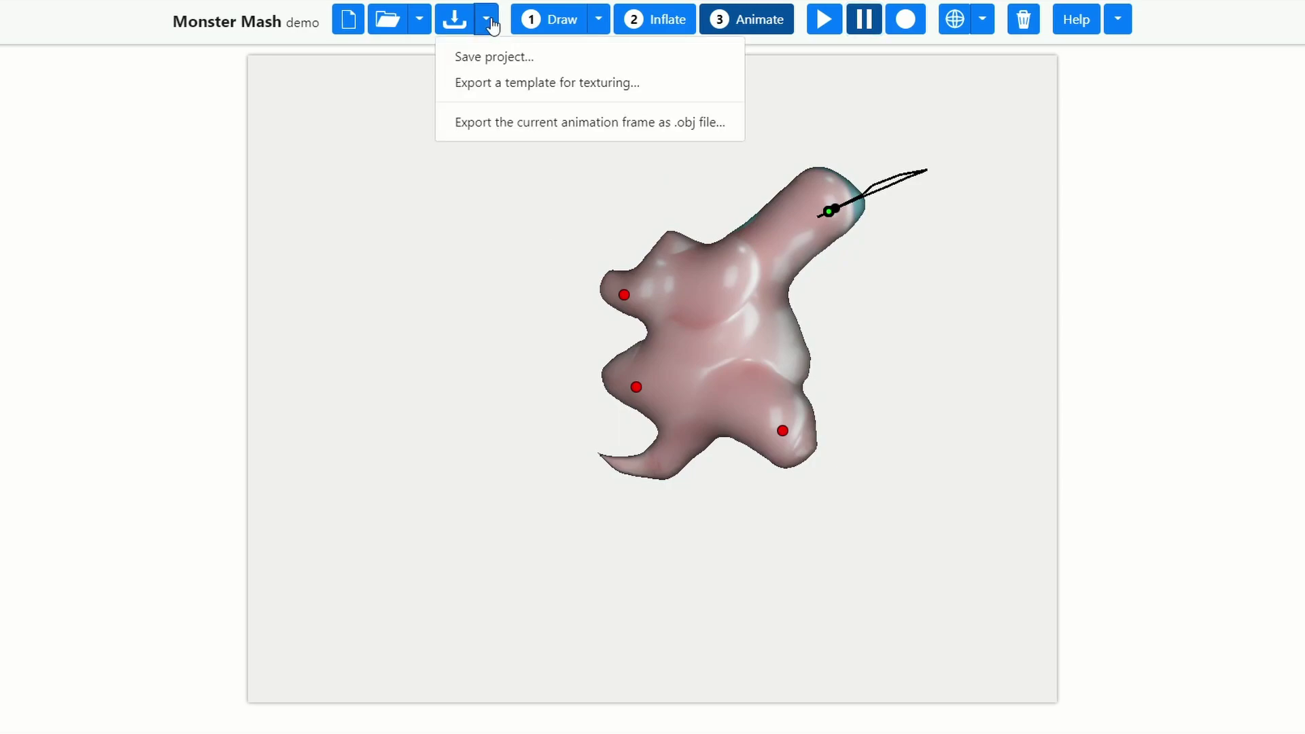
{"action": "left_click", "coordinate": [490, 122]}
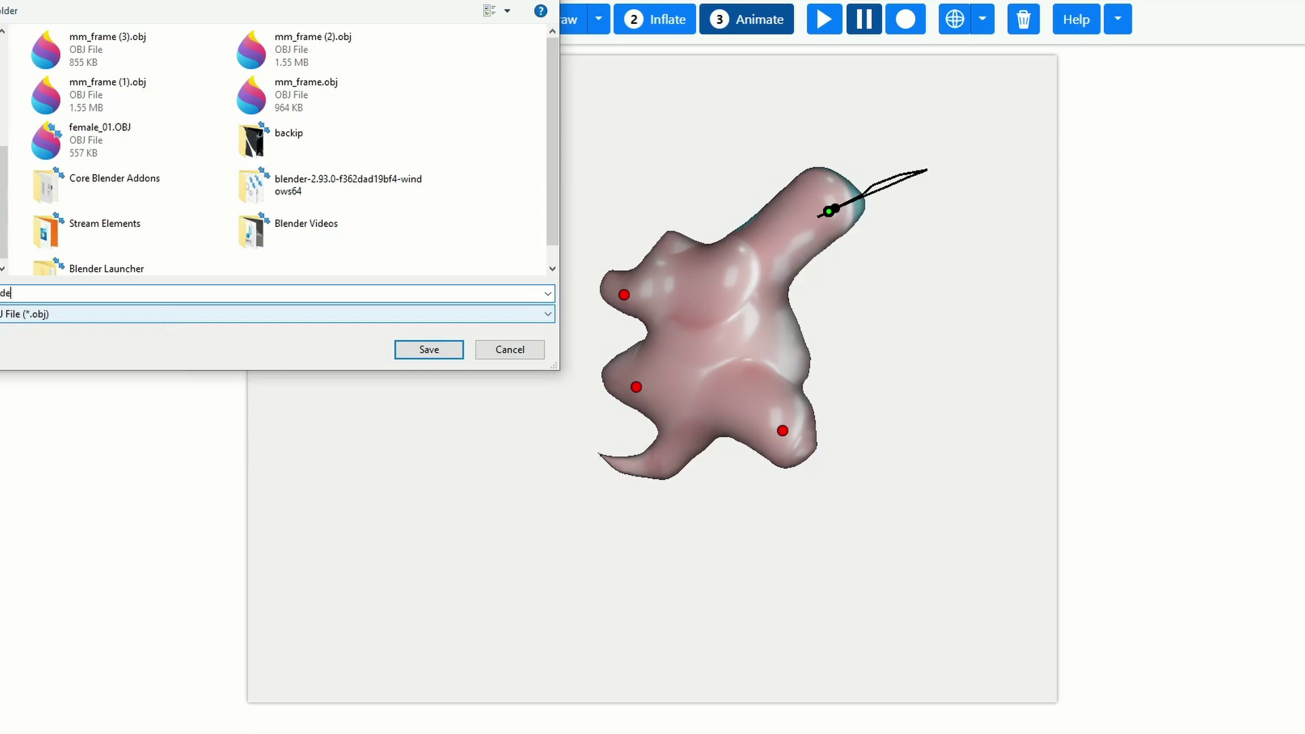
{"action": "key", "text": "Return"}
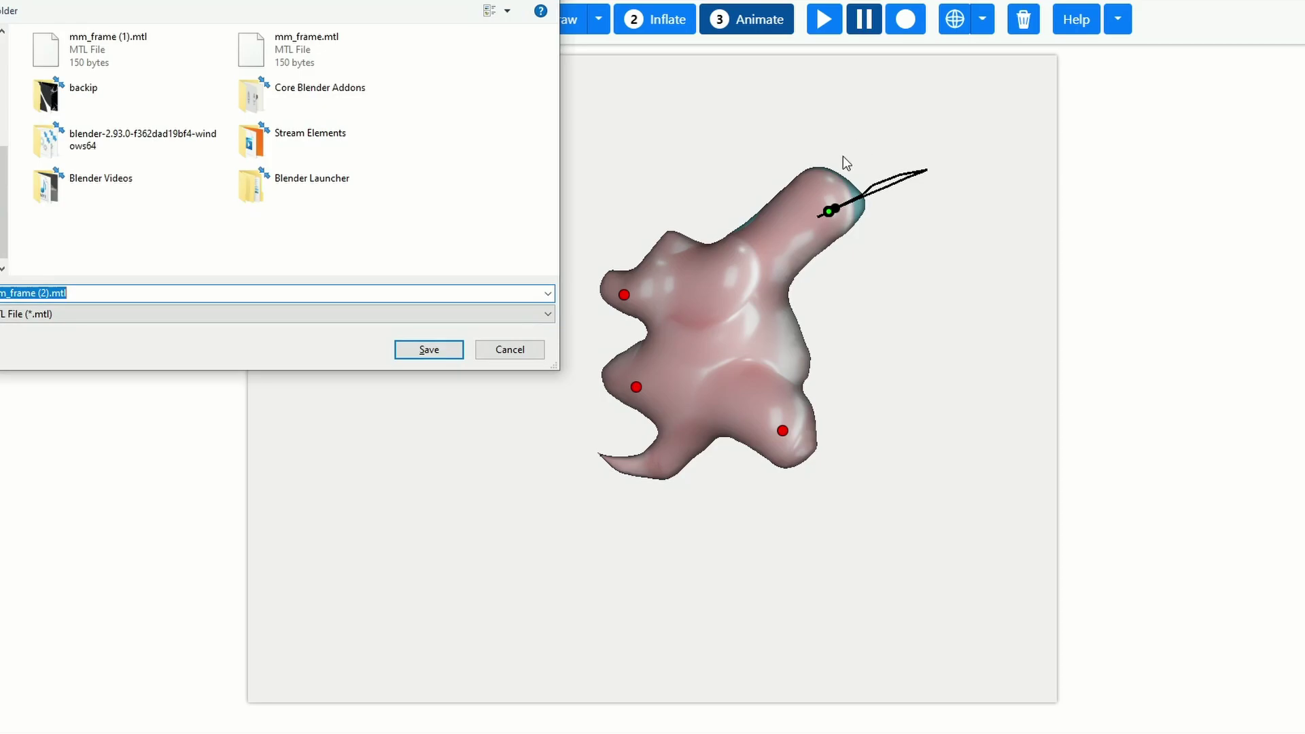
{"action": "left_click", "coordinate": [415, 351]}
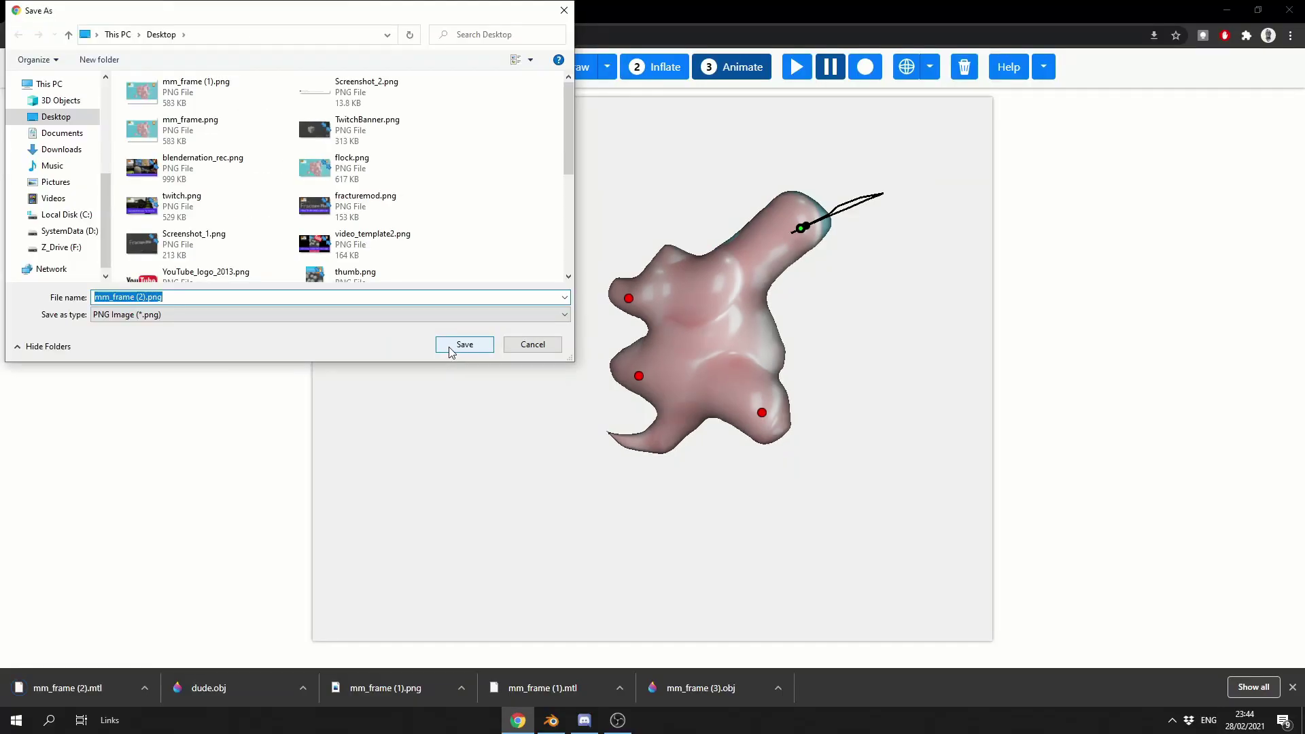
{"action": "left_click", "coordinate": [457, 347]}
Switch to Blender, return to Object Mode and delete the bisected cube.
{"action": "left_click", "coordinate": [551, 719]}
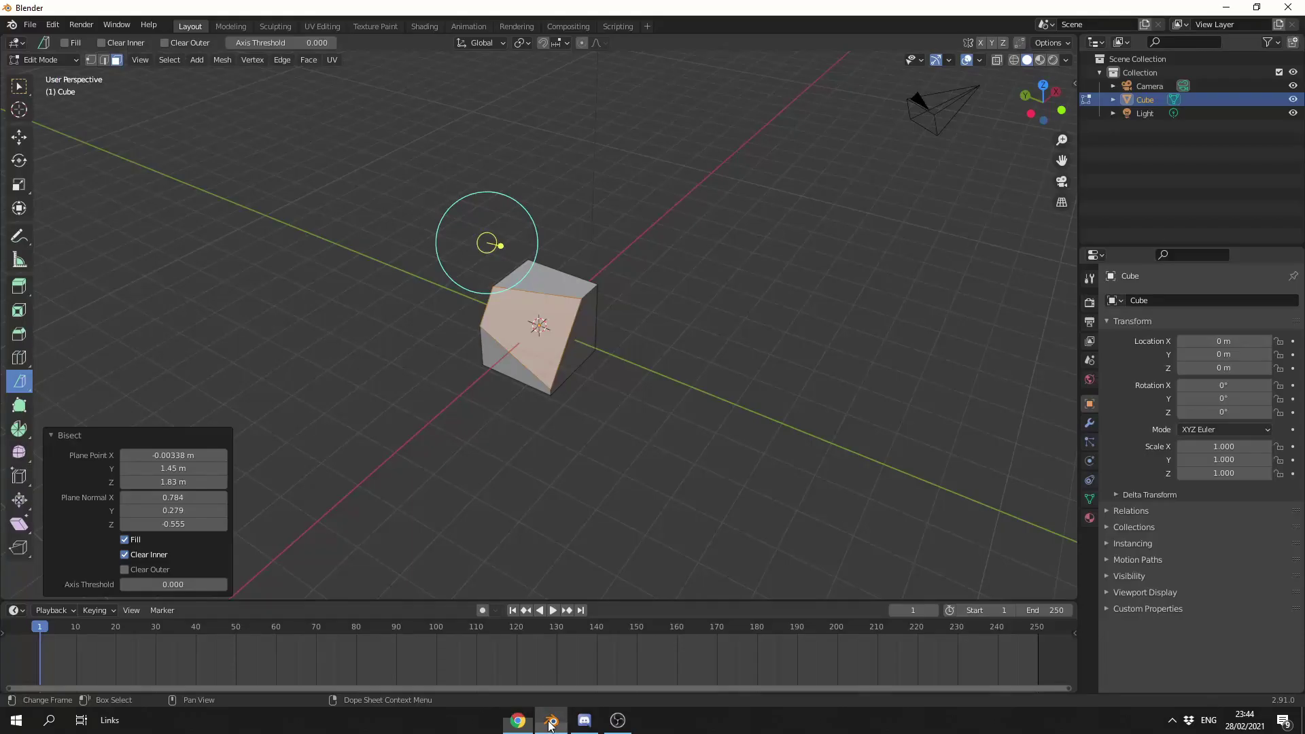
{"action": "left_click", "coordinate": [43, 61]}
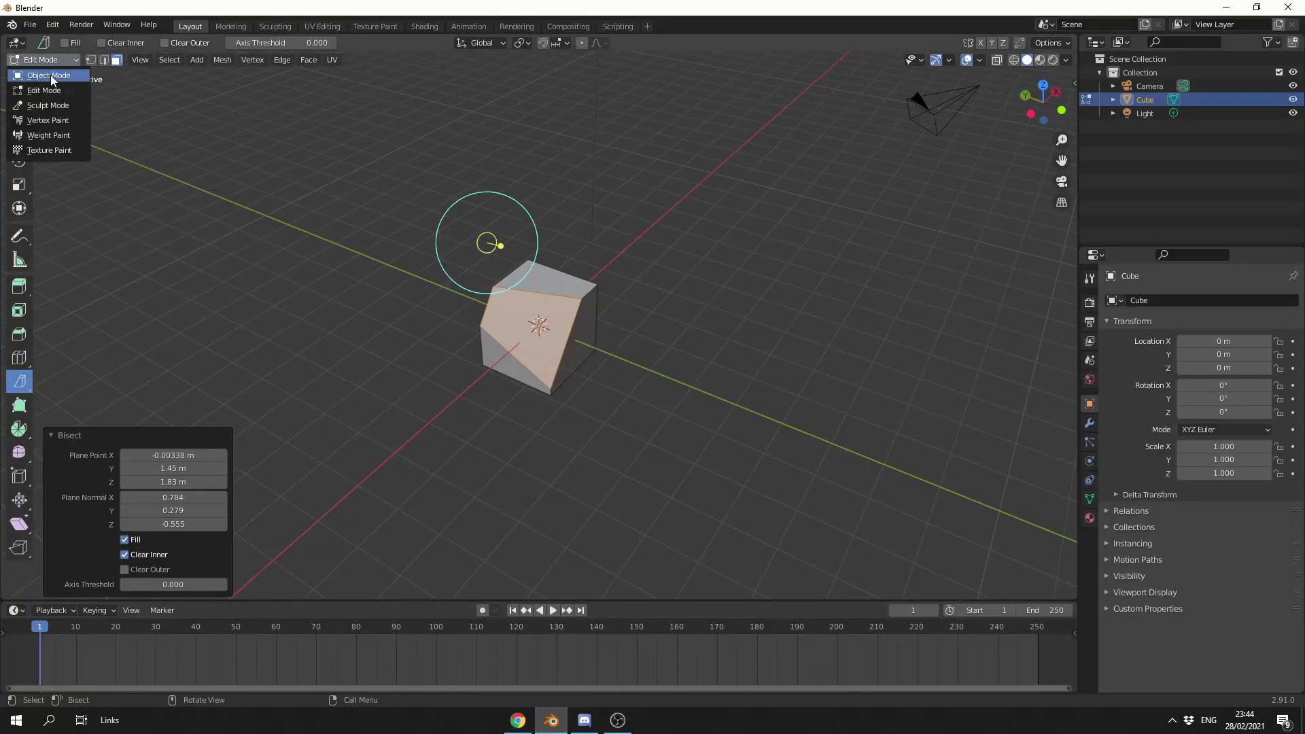
{"action": "left_click", "coordinate": [53, 76]}
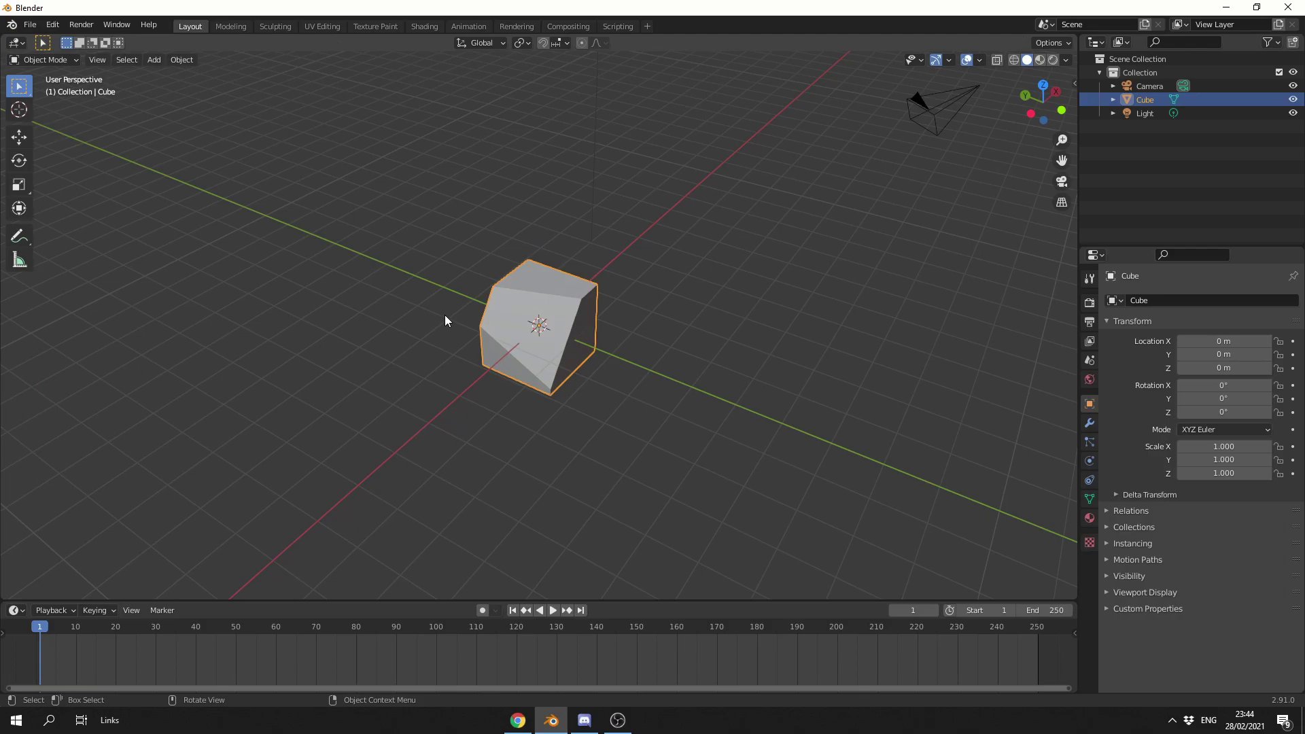
{"action": "key", "text": "Delete"}
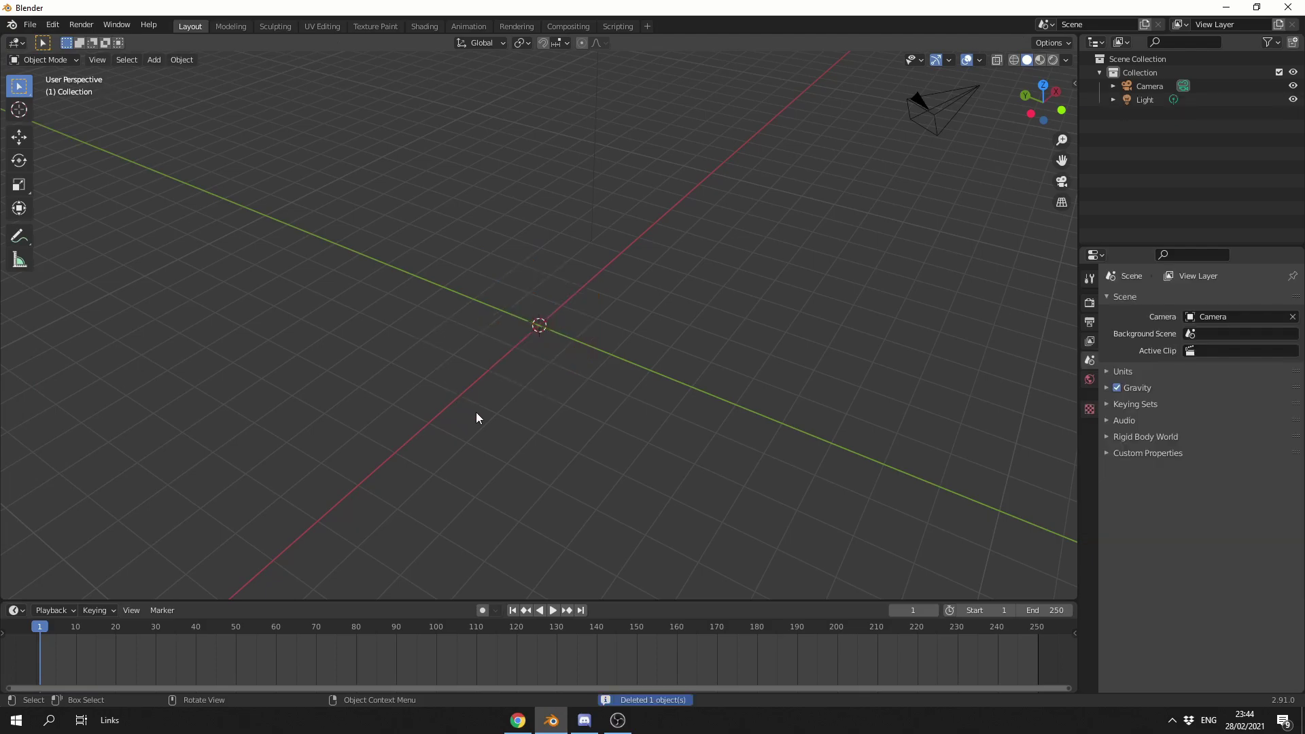
{"action": "middle_click_drag", "start_coordinate": [476, 412], "coordinate": [578, 398]}
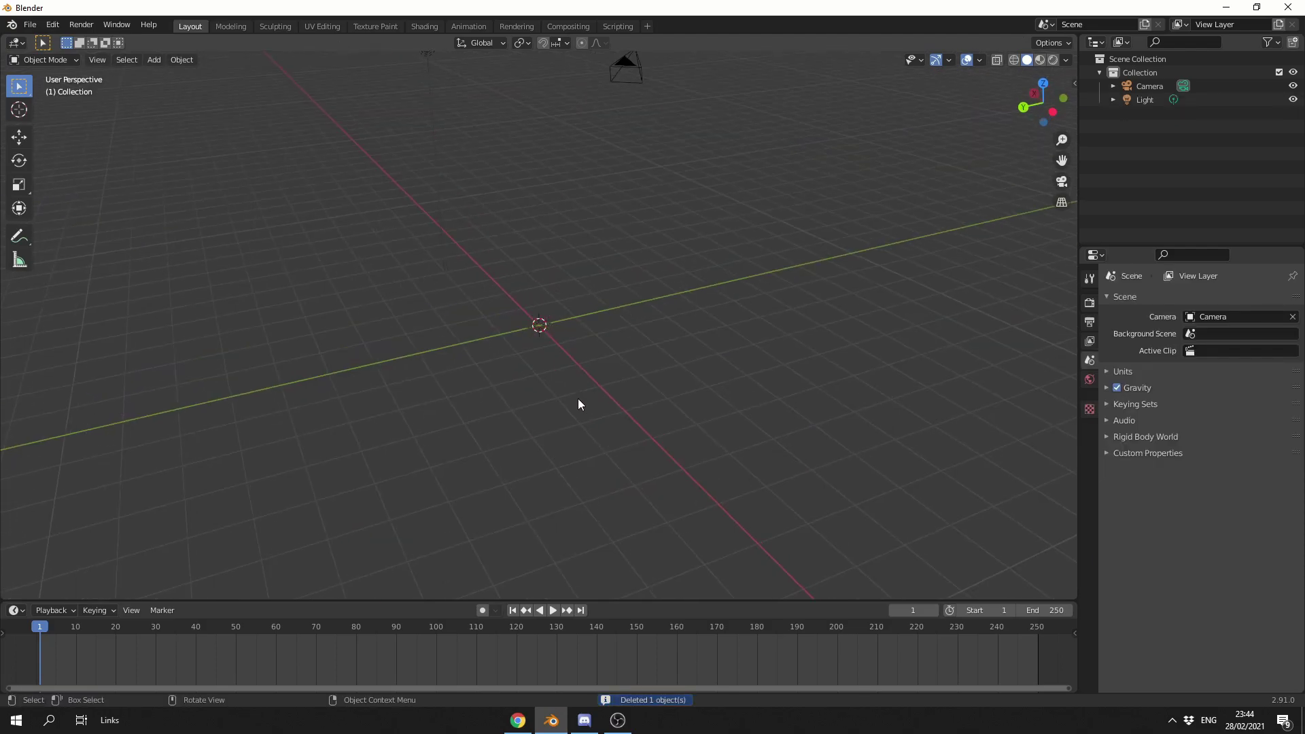
Import the Wavefront OBJ file dude.obj from the Desktop into the scene.
{"action": "left_click", "coordinate": [30, 25]}
{"action": "mouse_move", "coordinate": [106, 208]}
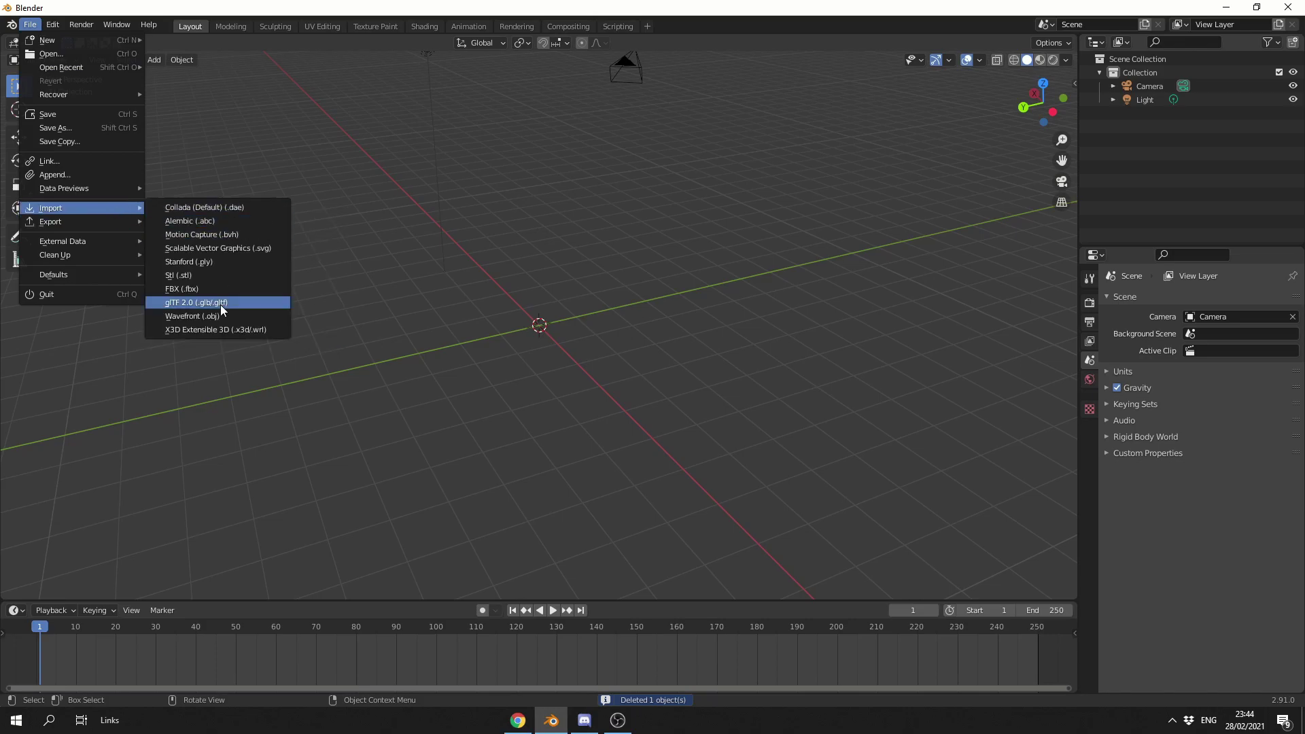
{"action": "left_click", "coordinate": [215, 312]}
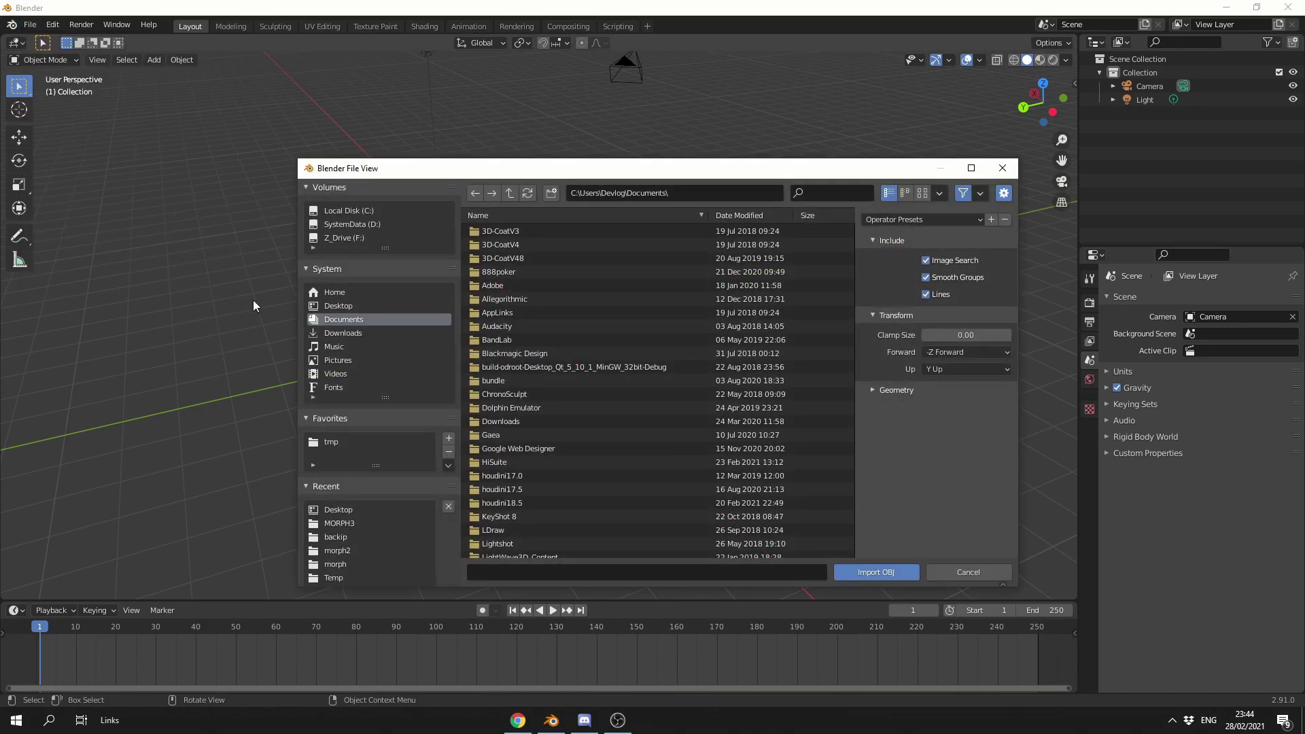
{"action": "left_click", "coordinate": [344, 305]}
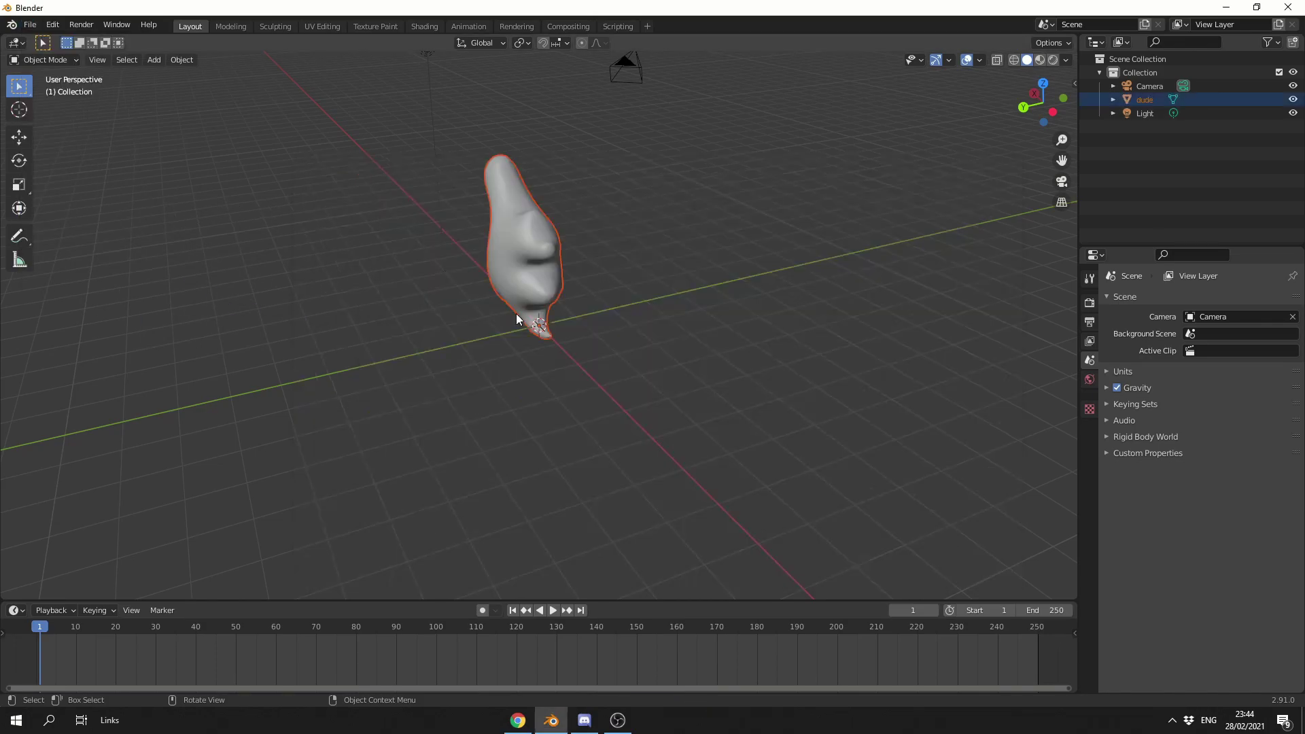
{"action": "middle_click_drag", "start_coordinate": [516, 312], "coordinate": [614, 346]}
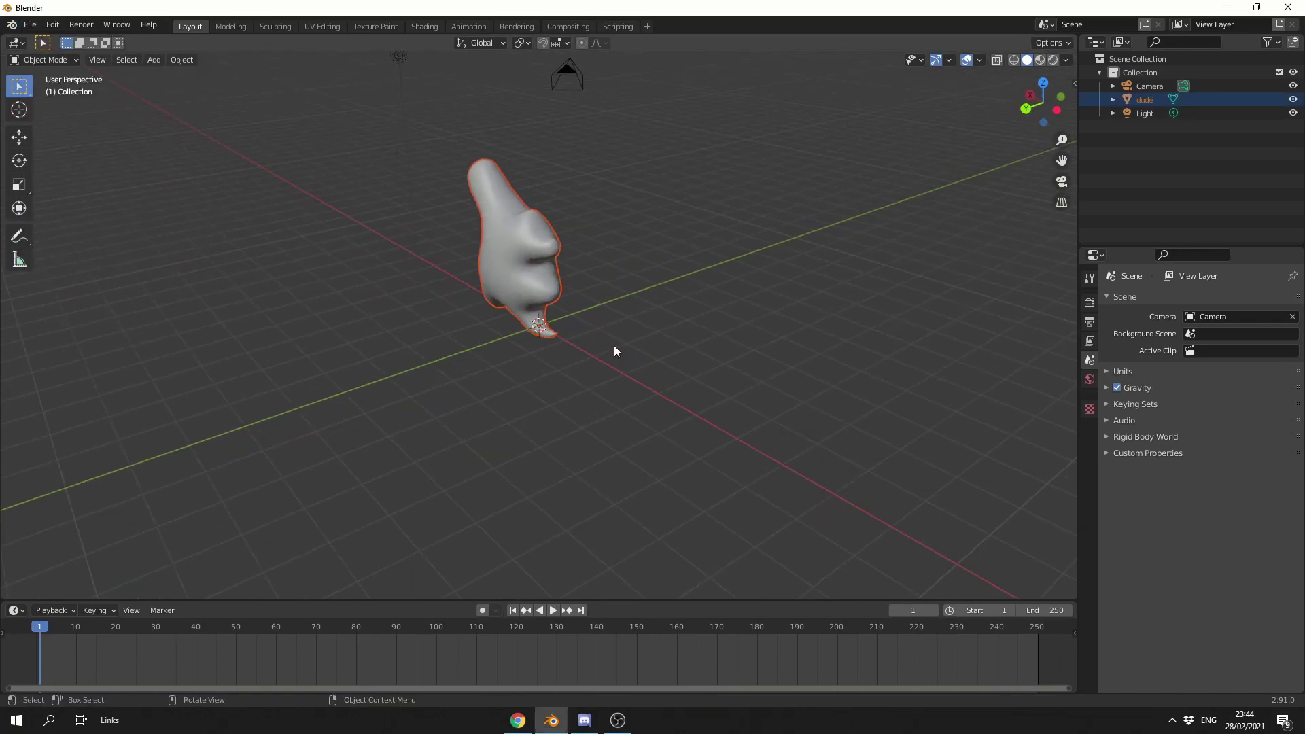
Select the imported figure, switch to the Shading workspace and add an Image Texture node to its material.
{"action": "left_click", "coordinate": [536, 265]}
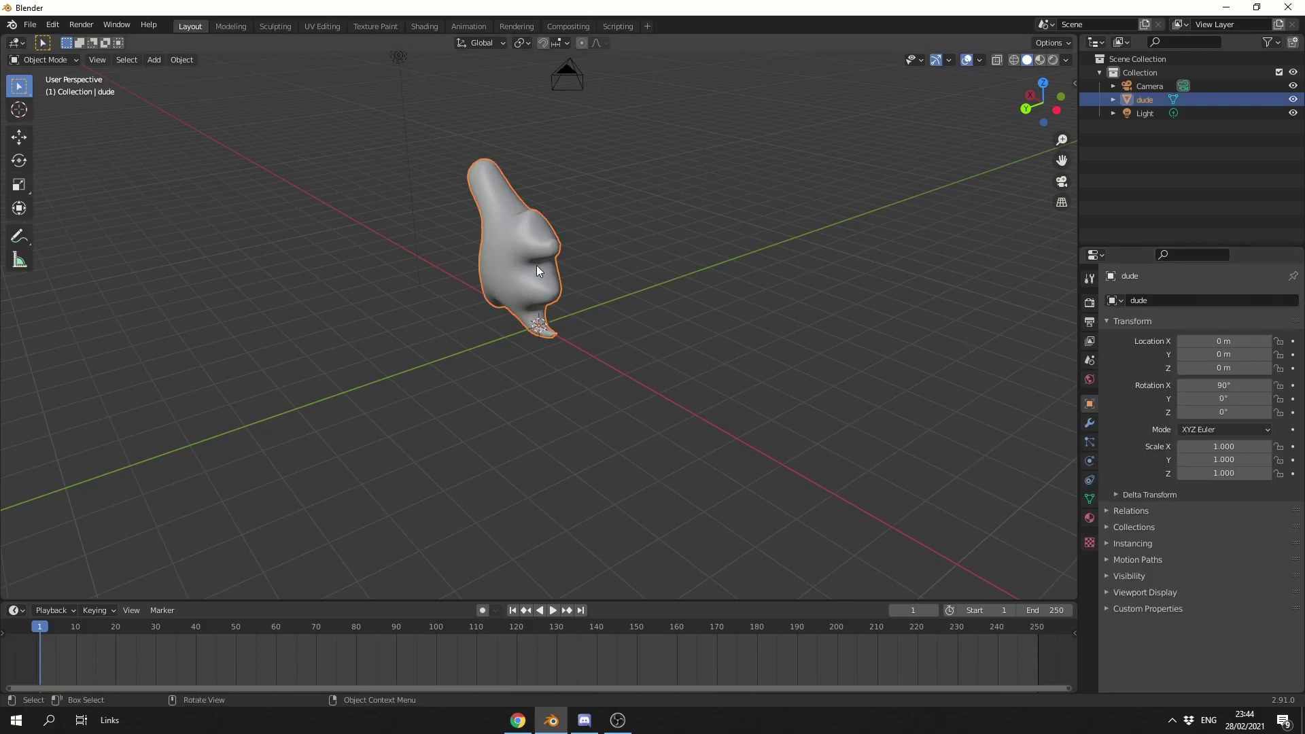
{"action": "left_click", "coordinate": [425, 26]}
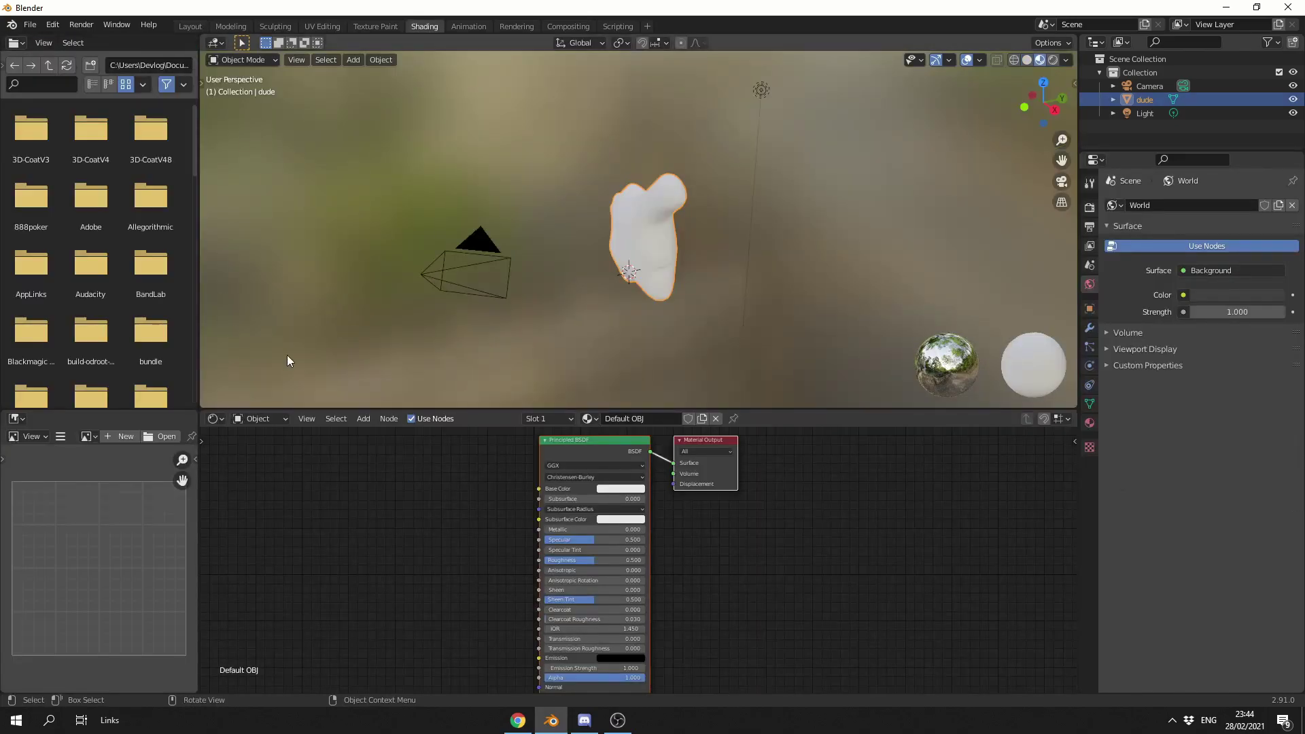
{"action": "left_click", "coordinate": [363, 418]}
{"action": "left_click", "coordinate": [375, 435]}
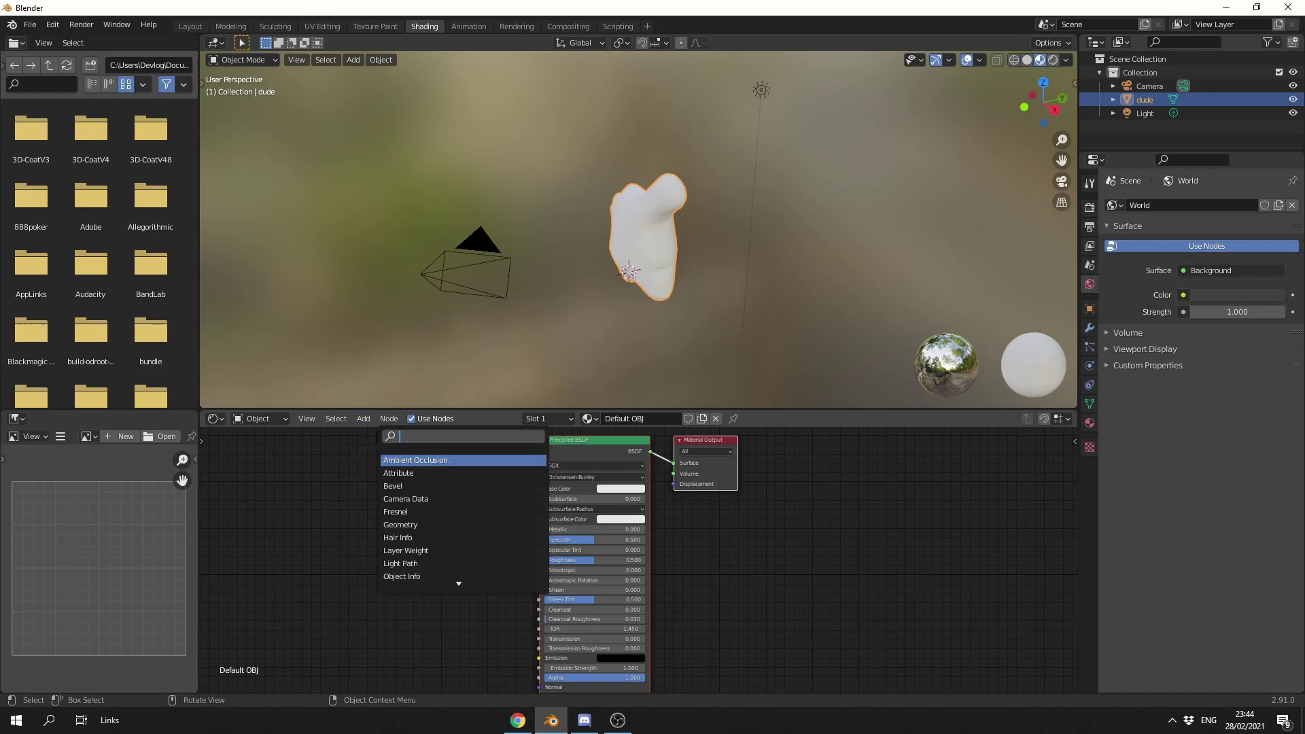
{"action": "type", "text": "image"}
{"action": "key", "text": "Return"}
{"action": "left_click", "coordinate": [447, 550]}
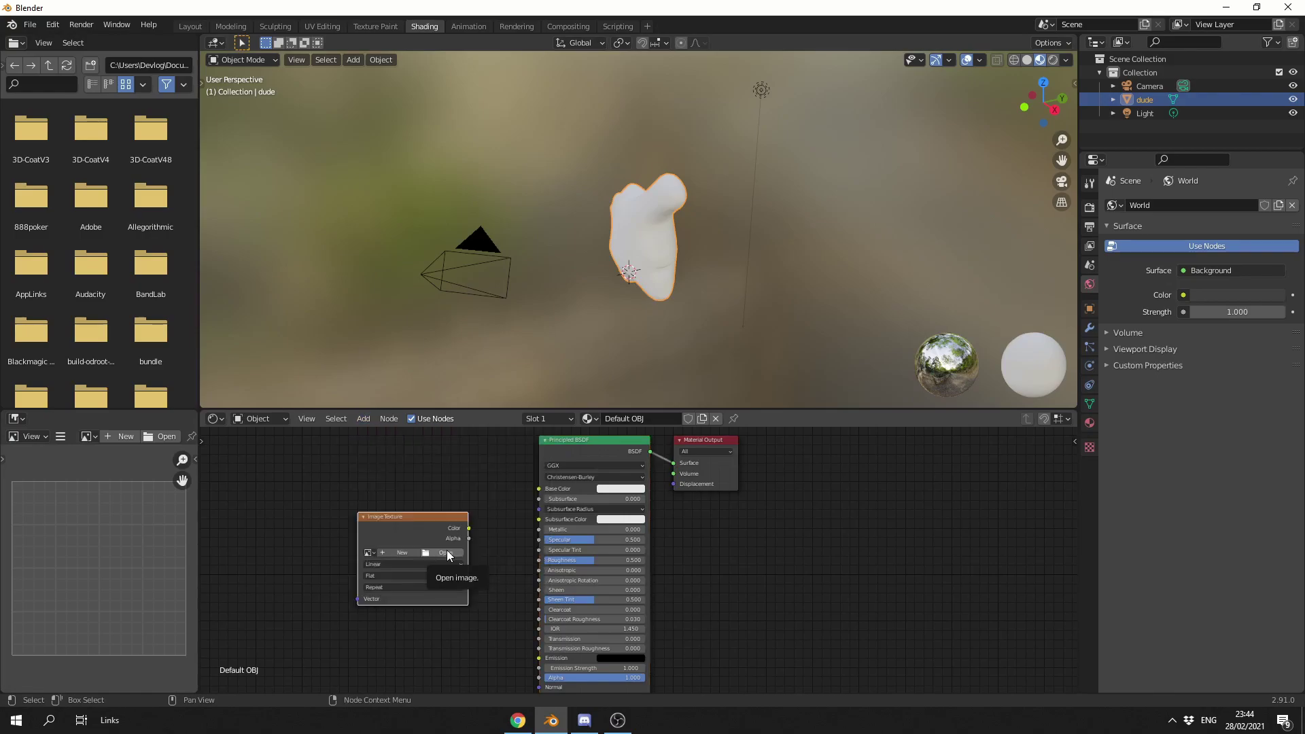
Load mm_frame (2).png from the Desktop into the Image Texture node and connect its Color output to the shader's Base Color.
{"action": "left_click", "coordinate": [446, 552]}
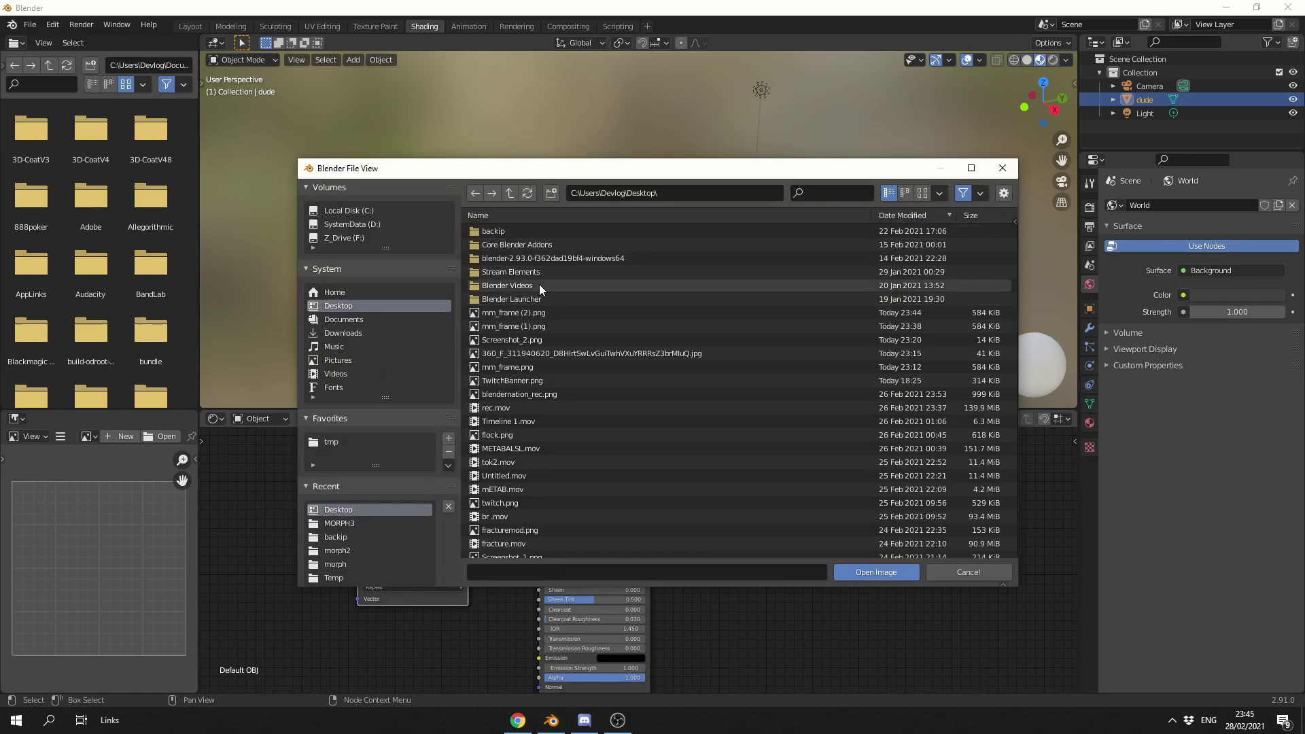
{"action": "double_click", "coordinate": [513, 312]}
{"action": "left_click_drag", "start_coordinate": [469, 528], "coordinate": [539, 488]}
{"action": "middle_click_drag", "start_coordinate": [703, 320], "coordinate": [775, 299]}
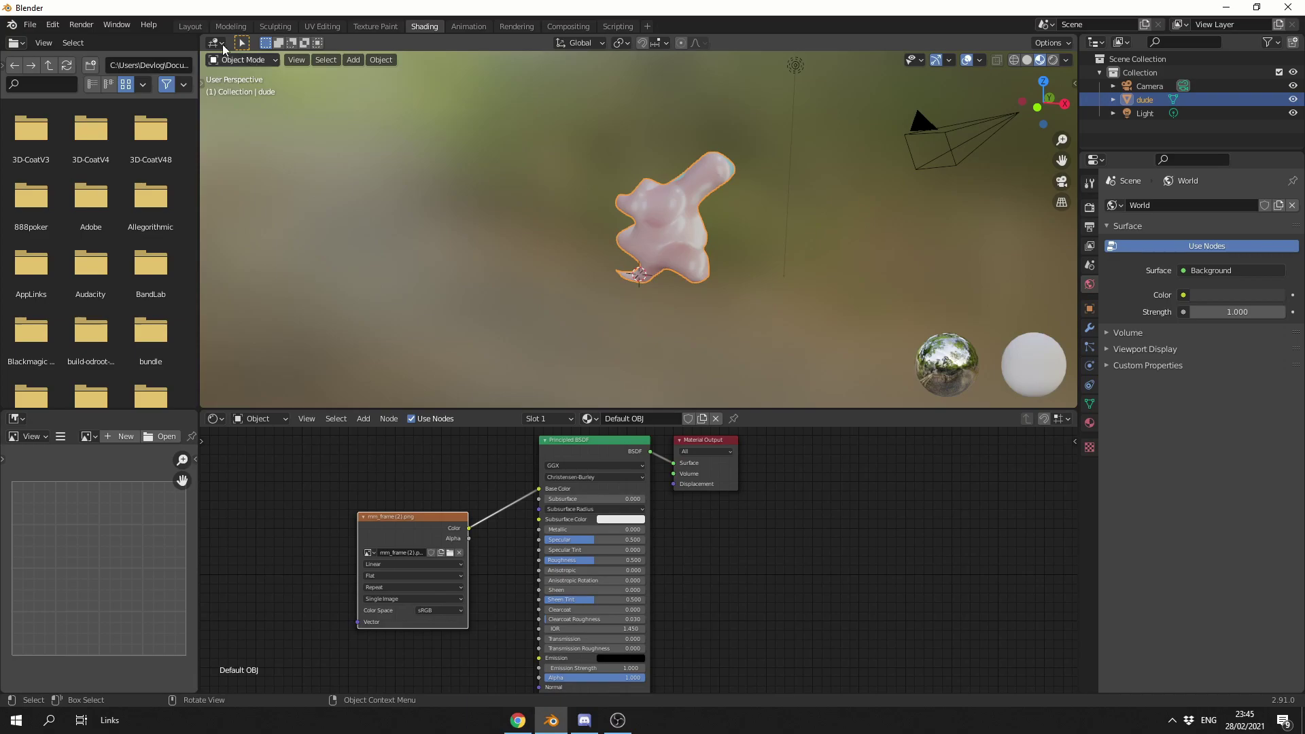
Return to the Layout workspace and enable Cloth physics on the figure.
{"action": "left_click", "coordinate": [188, 27]}
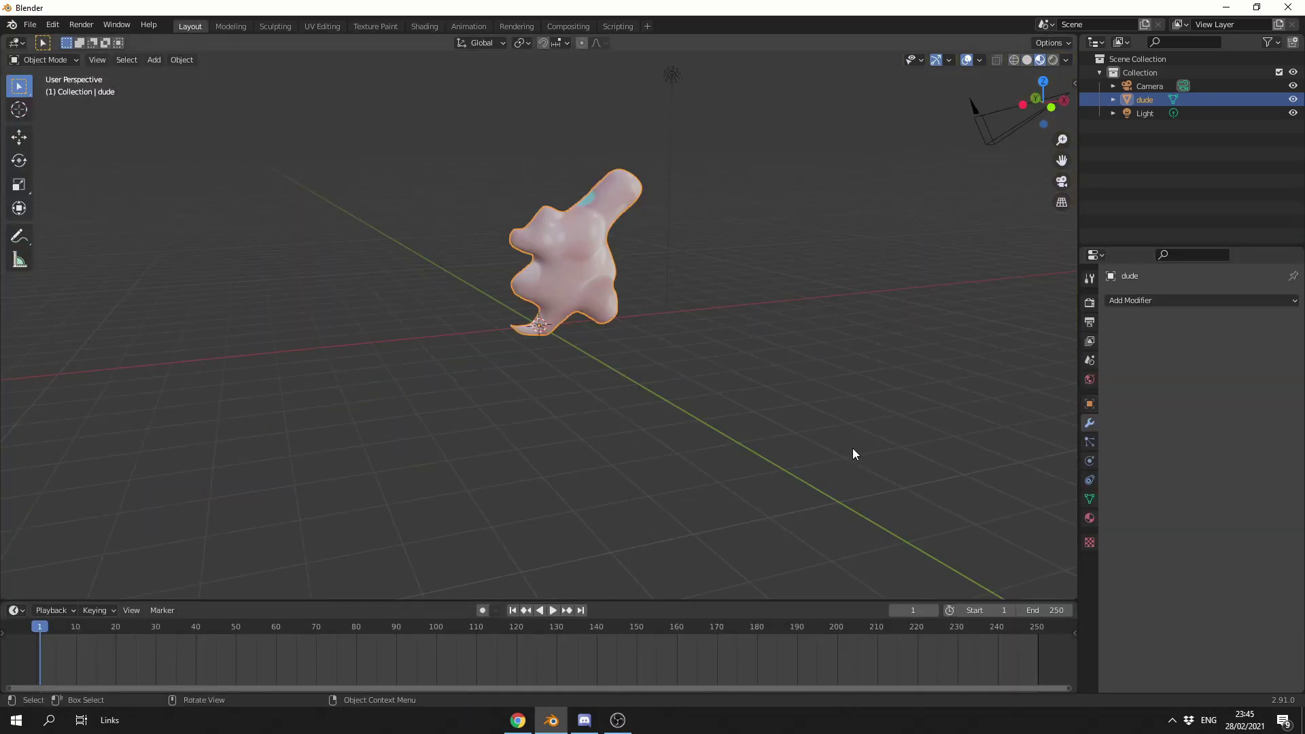
{"action": "left_click", "coordinate": [1088, 464]}
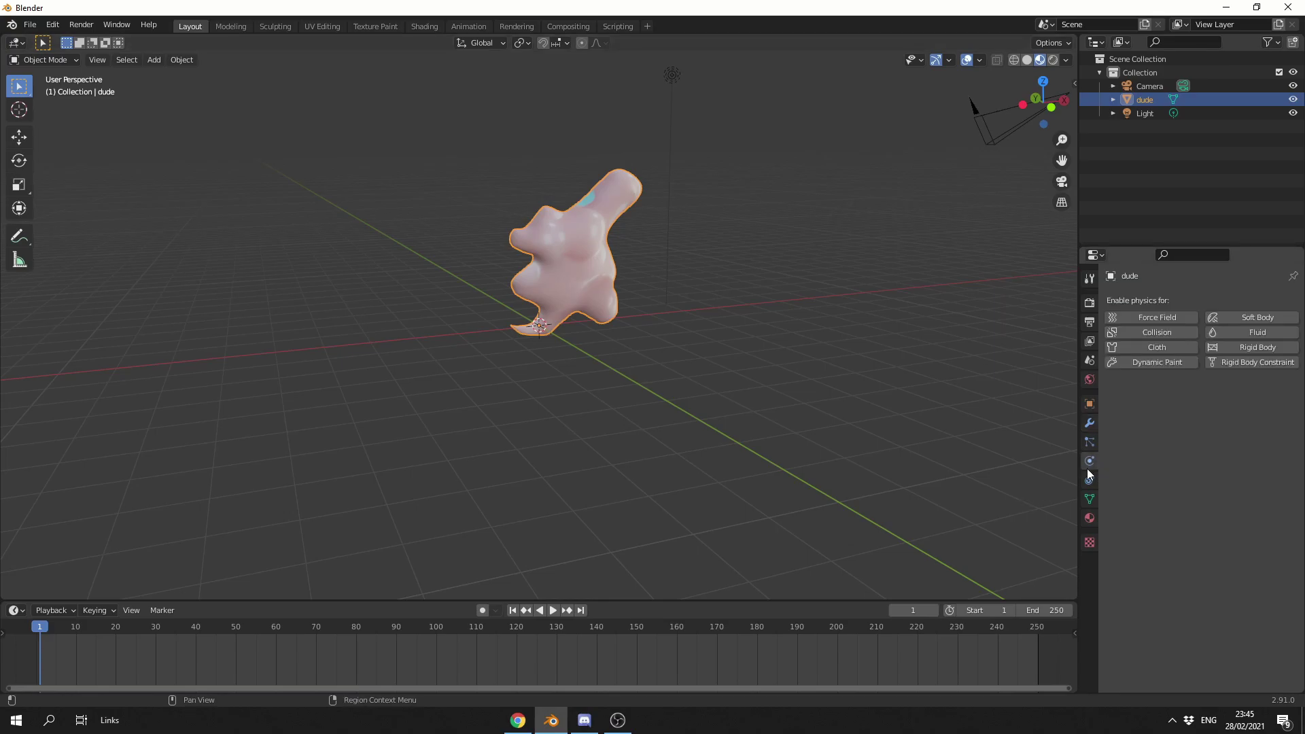
{"action": "left_click", "coordinate": [1154, 346]}
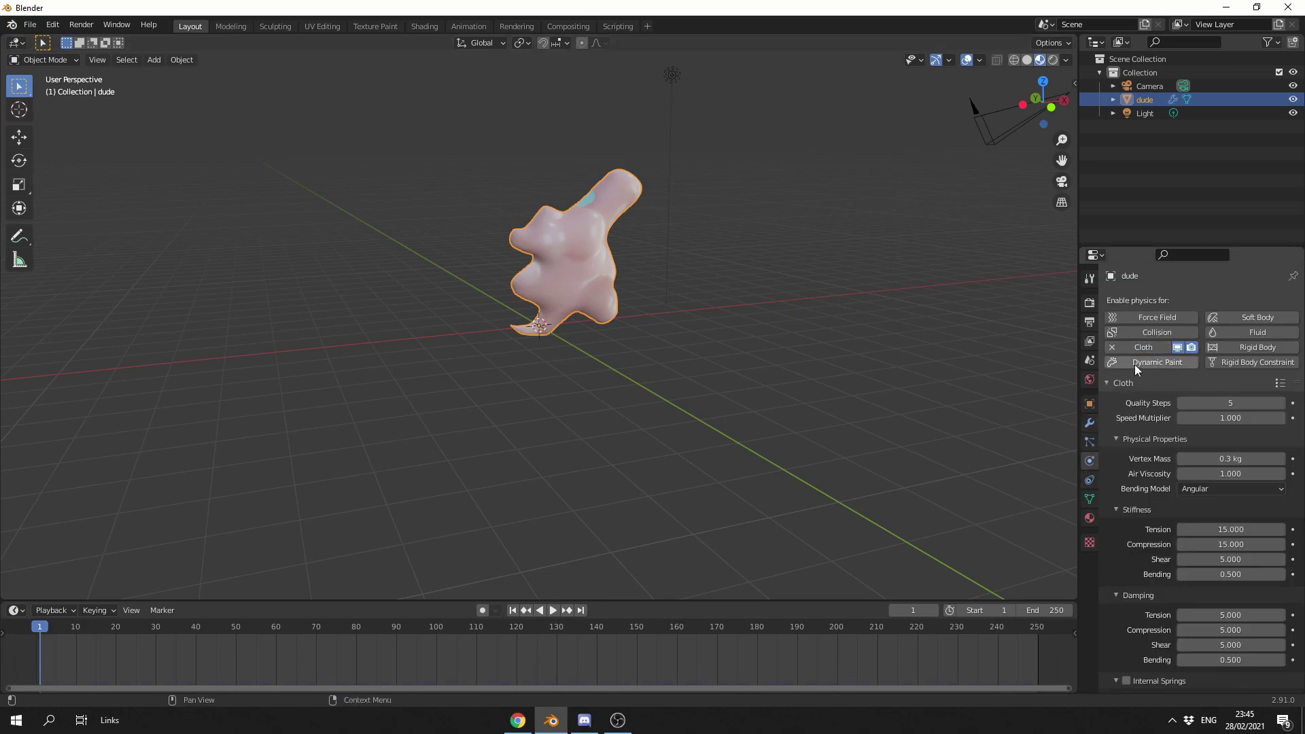
Set the Gravity field weight of the cloth simulation to 0.
{"action": "scroll", "coordinate": [1162, 519], "scroll_direction": "down", "scroll_amount": 10}
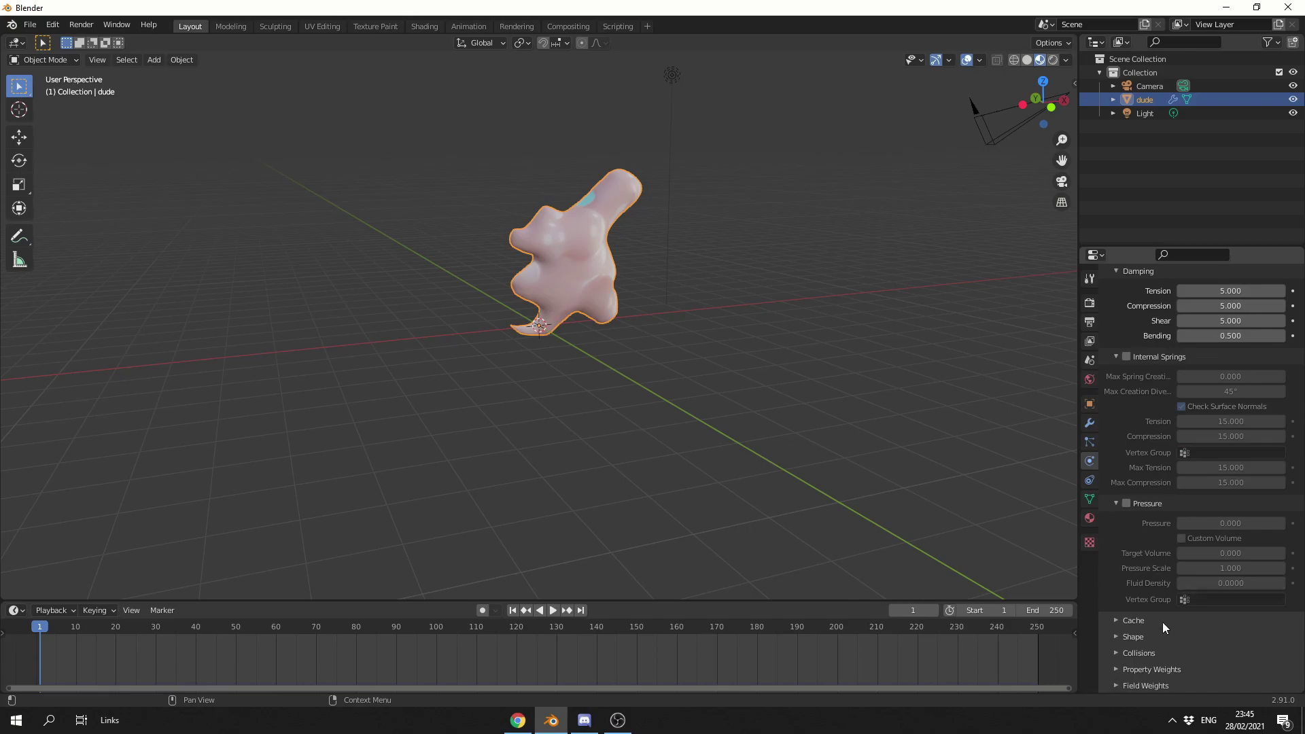
{"action": "left_click", "coordinate": [1168, 683]}
{"action": "scroll", "coordinate": [1189, 652], "scroll_direction": "down", "scroll_amount": 3}
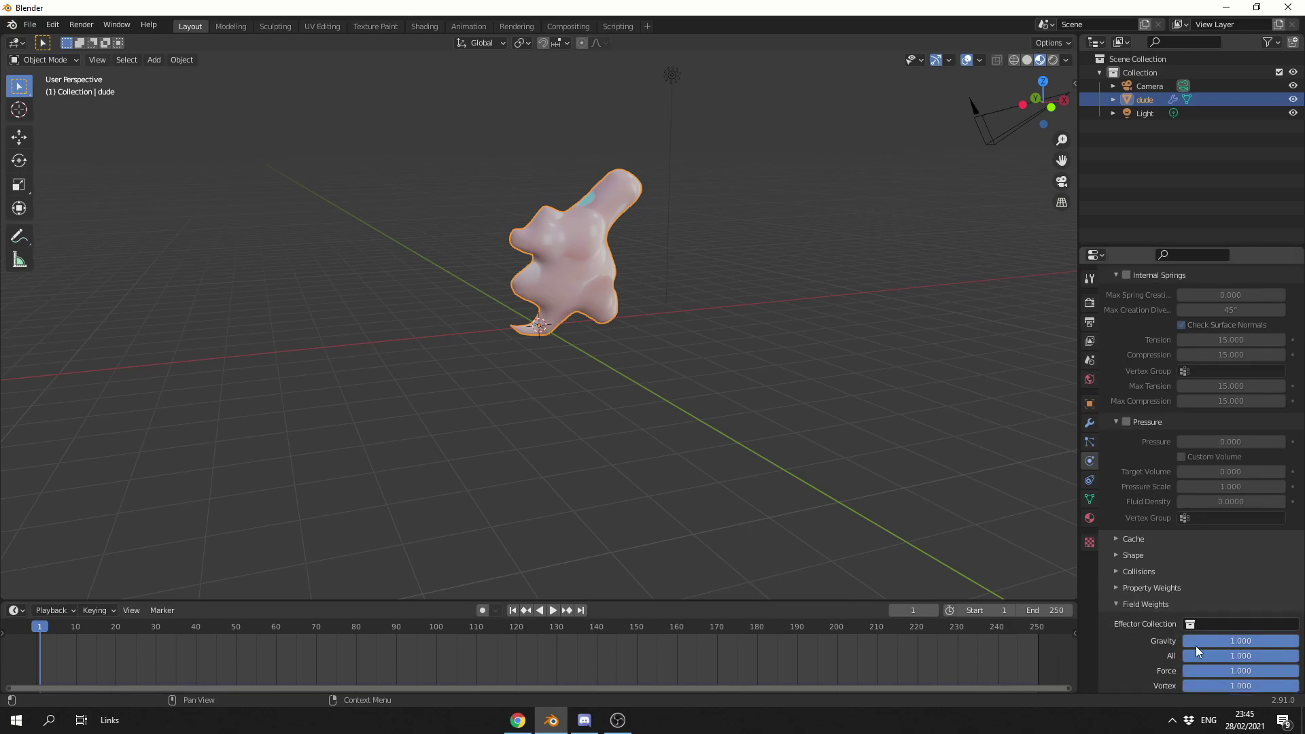
{"action": "left_click_drag", "start_coordinate": [1223, 640], "coordinate": [1180, 640]}
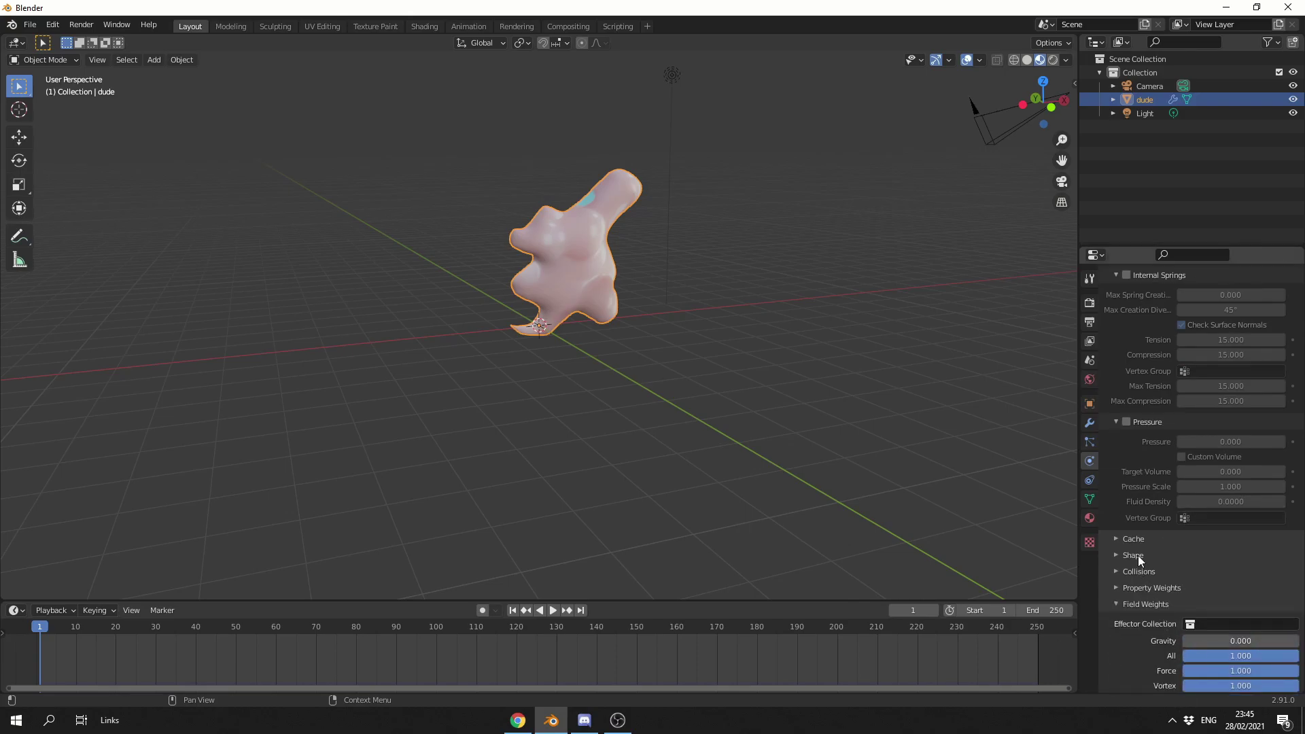
Enable cloth Pressure with Custom Volume and set the pressure to 5.
{"action": "left_click", "coordinate": [1132, 422]}
{"action": "left_click", "coordinate": [1181, 457]}
{"action": "left_click", "coordinate": [1235, 444]}
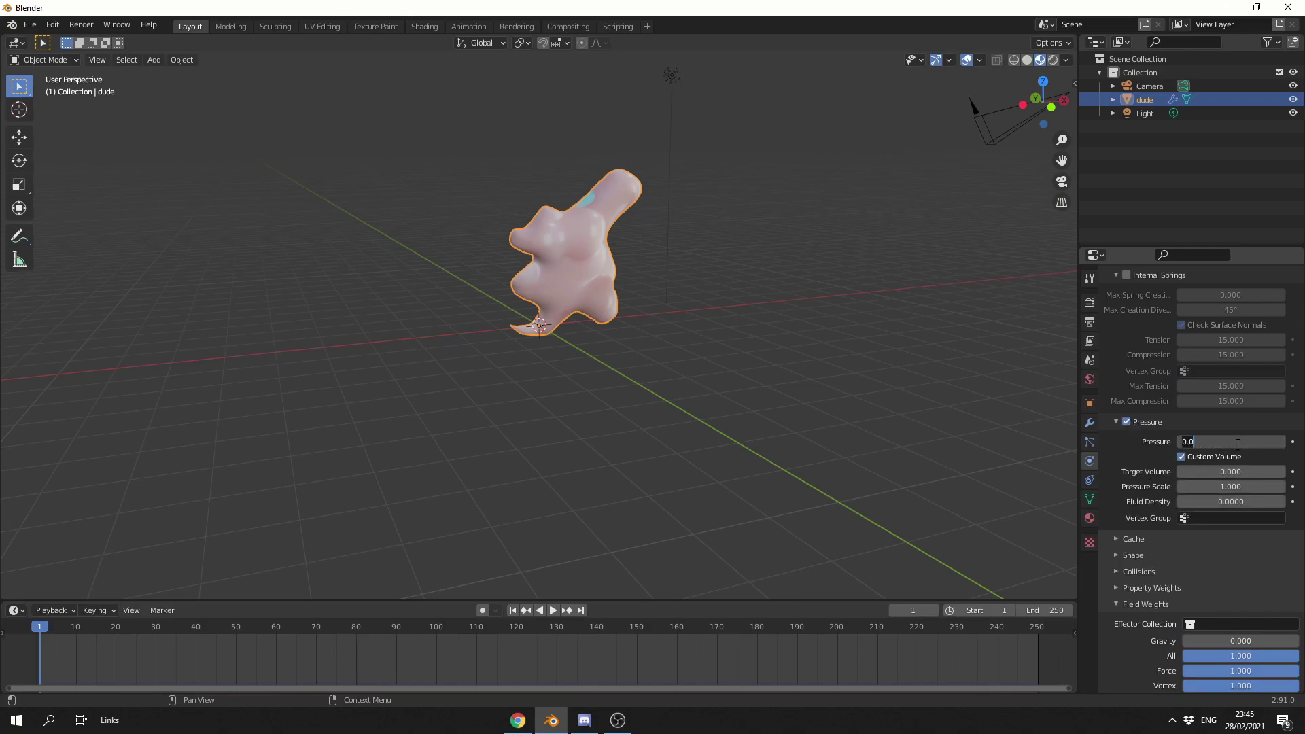
{"action": "key", "text": "BackSpace"}
{"action": "key", "text": "BackSpace"}
{"action": "key", "text": "BackSpace"}
{"action": "type", "text": "5"}
{"action": "key", "text": "Return"}
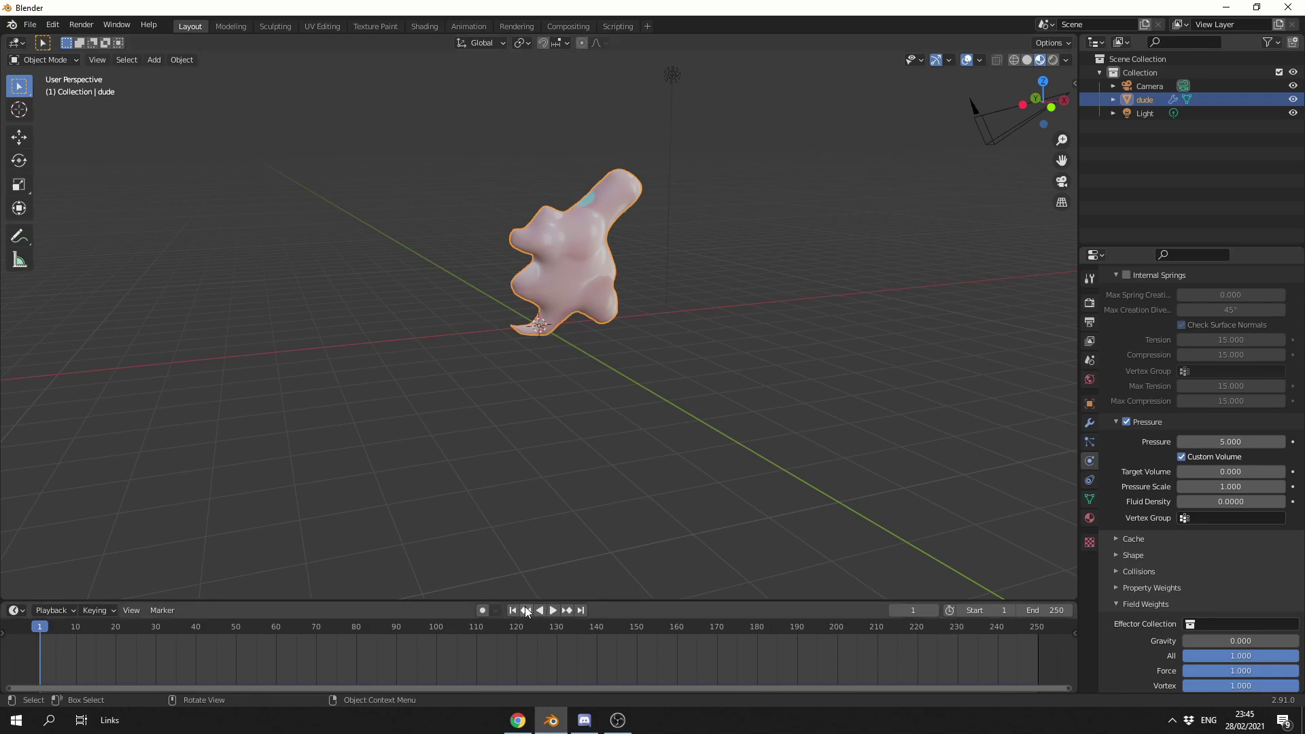
Play the cloth simulation, raise the pressure to 29.4 while it runs, and pause the playback.
{"action": "left_click", "coordinate": [553, 611]}
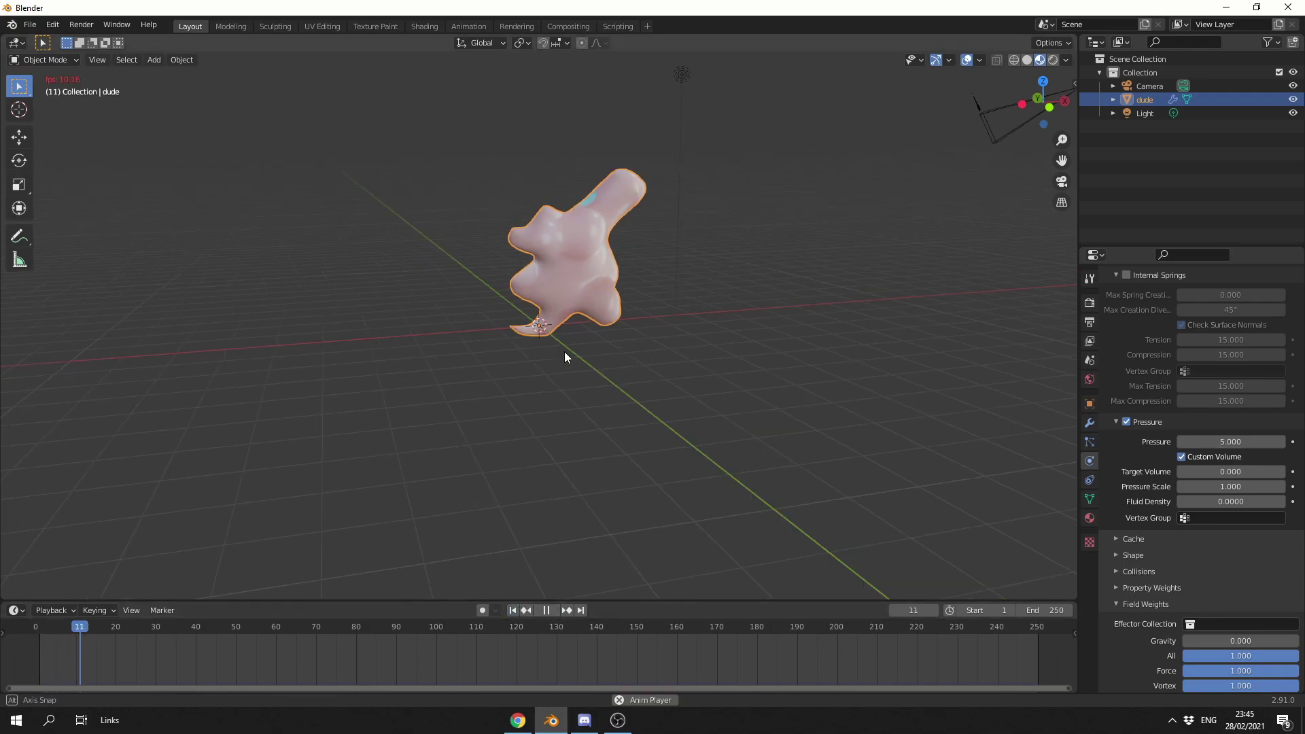
{"action": "middle_click_drag", "start_coordinate": [564, 352], "coordinate": [549, 344]}
{"action": "left_click_drag", "start_coordinate": [1216, 446], "coordinate": [1264, 445]}
{"action": "middle_click_drag", "start_coordinate": [720, 443], "coordinate": [825, 446]}
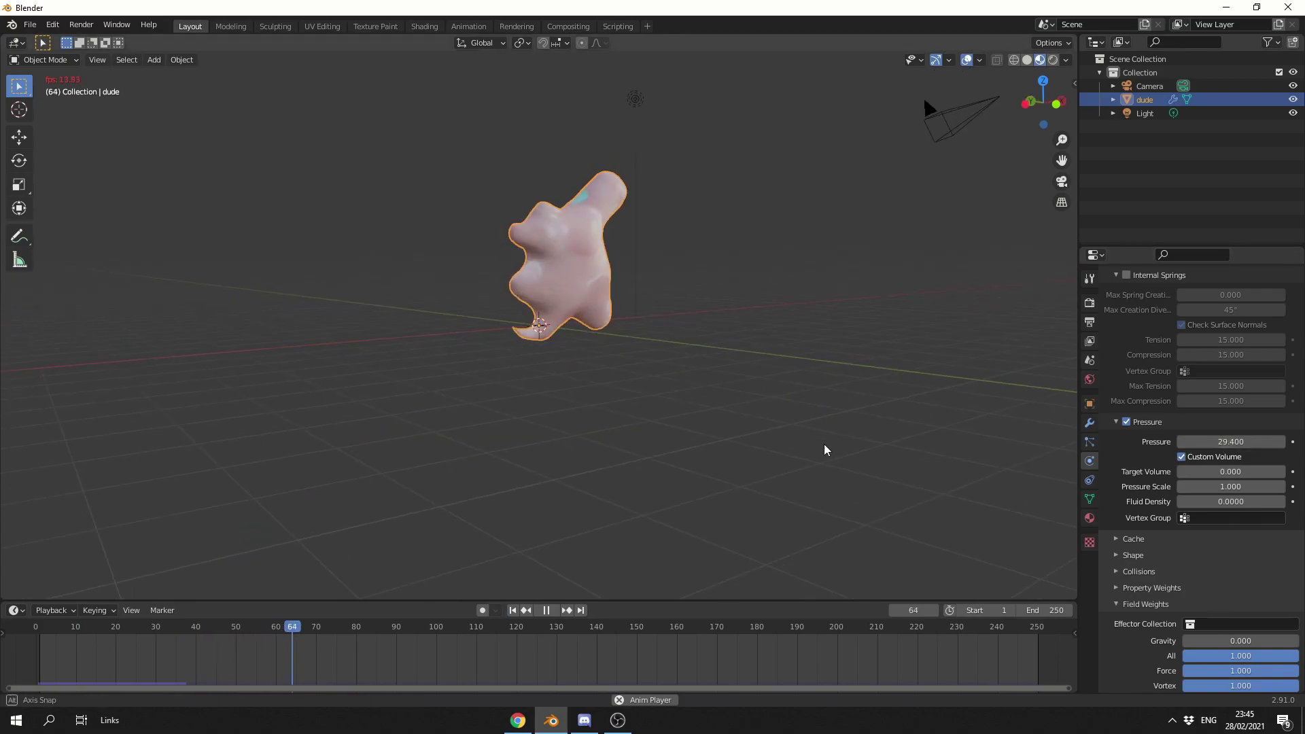
{"action": "left_click", "coordinate": [546, 610]}
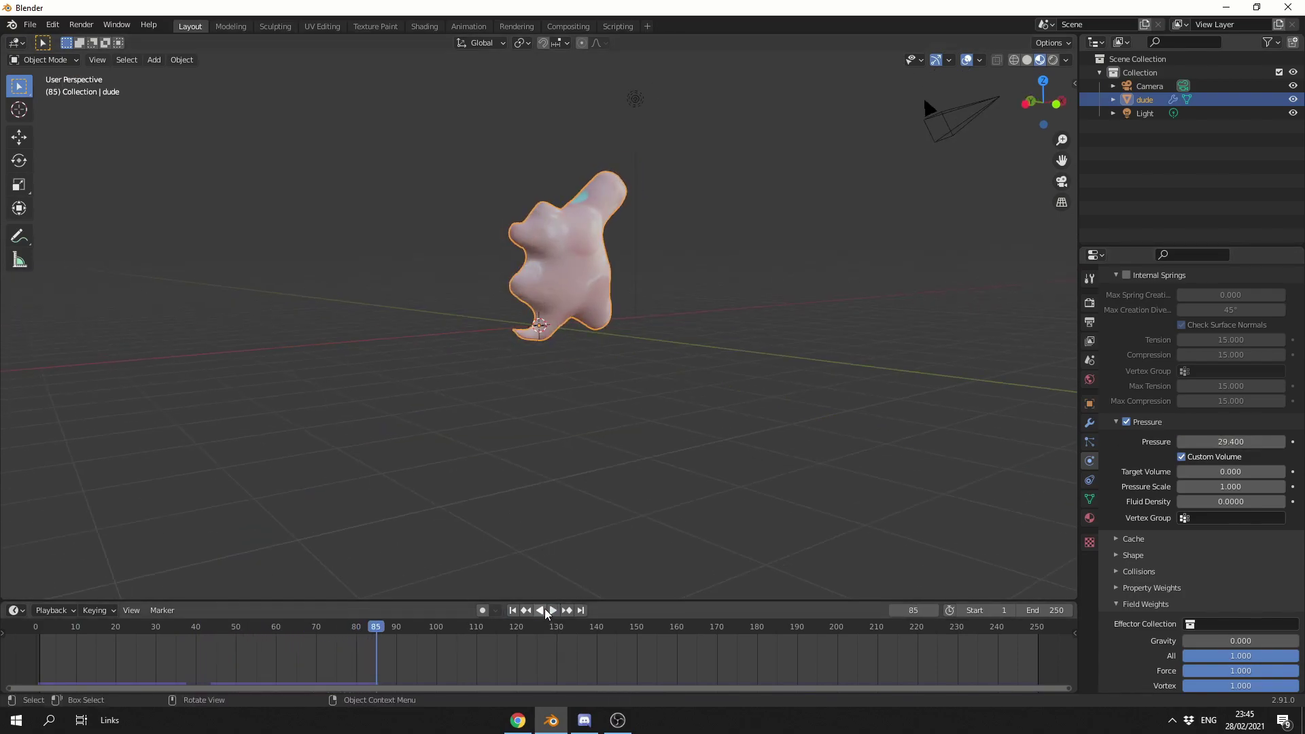